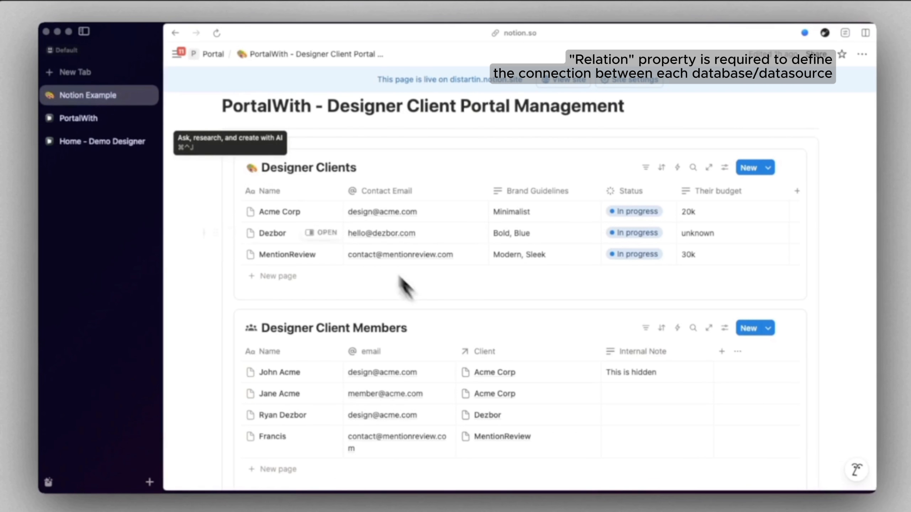
Examine the Designer Client Members table with its Client relation and the Design Assets gallery below it
scroll(340, 214, up, 1)
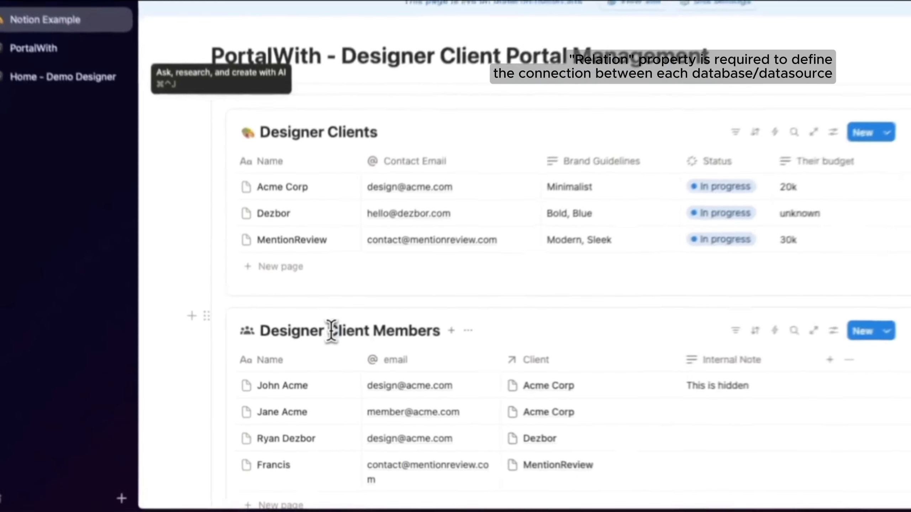
drag(318, 347, 387, 348)
click(387, 347)
scroll(387, 348, down, 5)
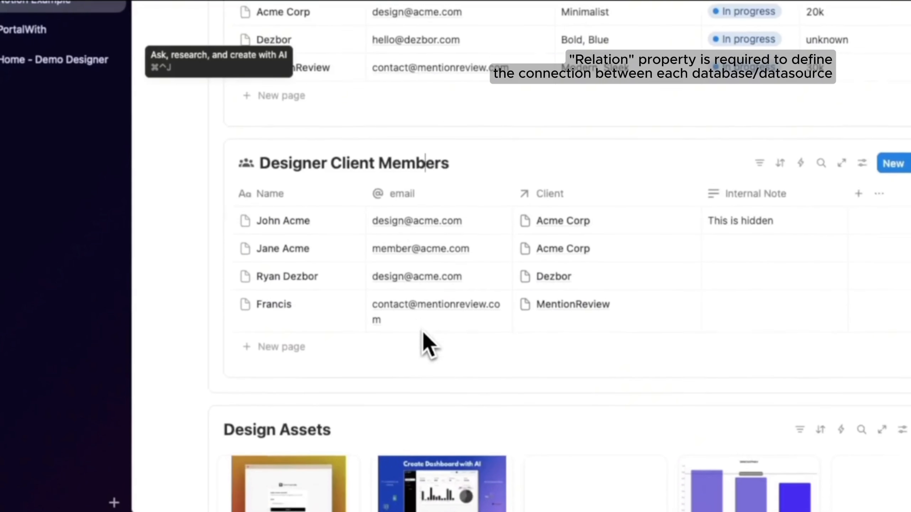
scroll(423, 335, down, 5)
scroll(305, 350, down, 4)
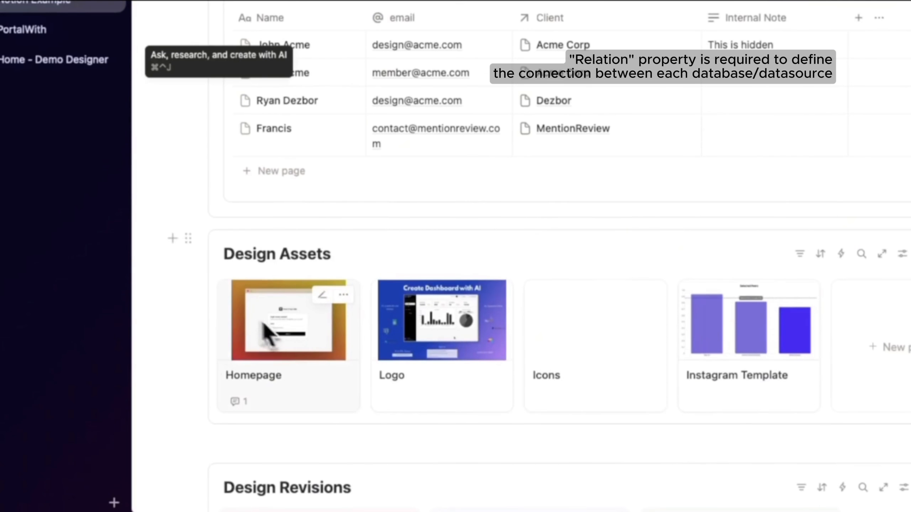
drag(179, 315, 205, 348)
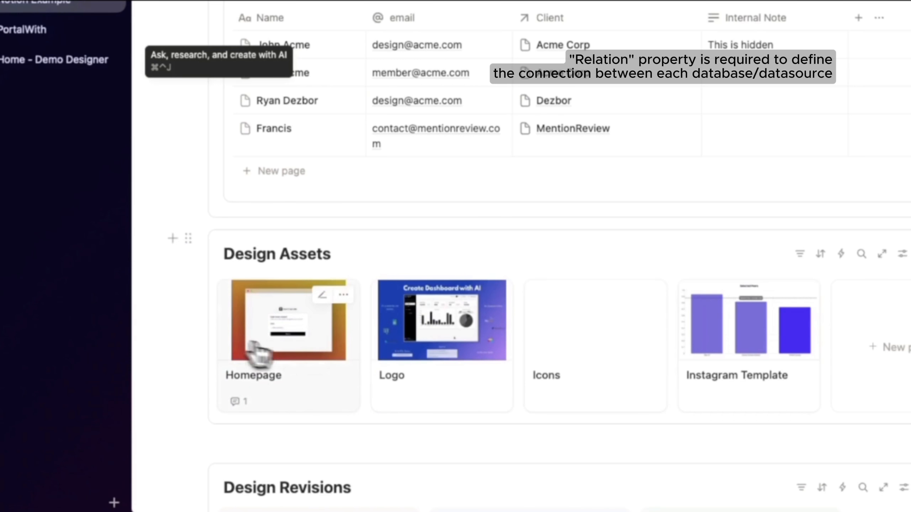
Open the Homepage design asset, inspect its Client relation property, and close the page without changing it
click(305, 364)
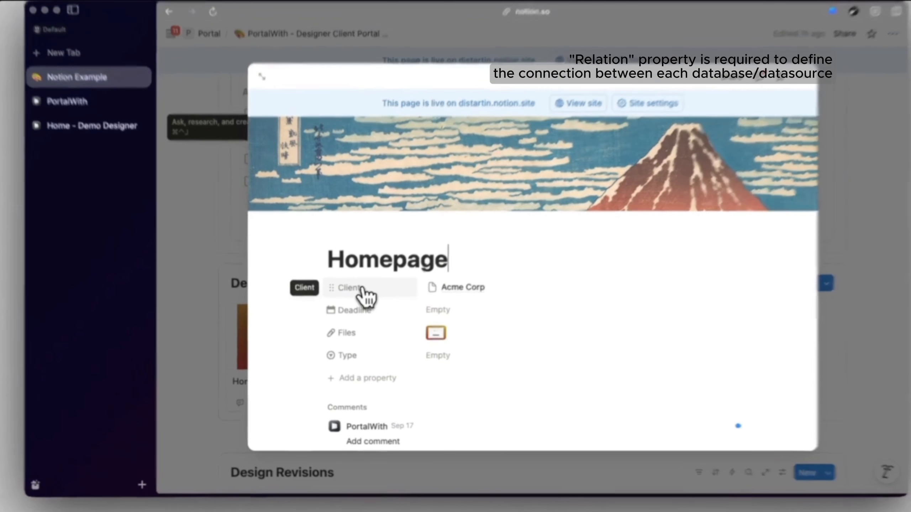
click(360, 296)
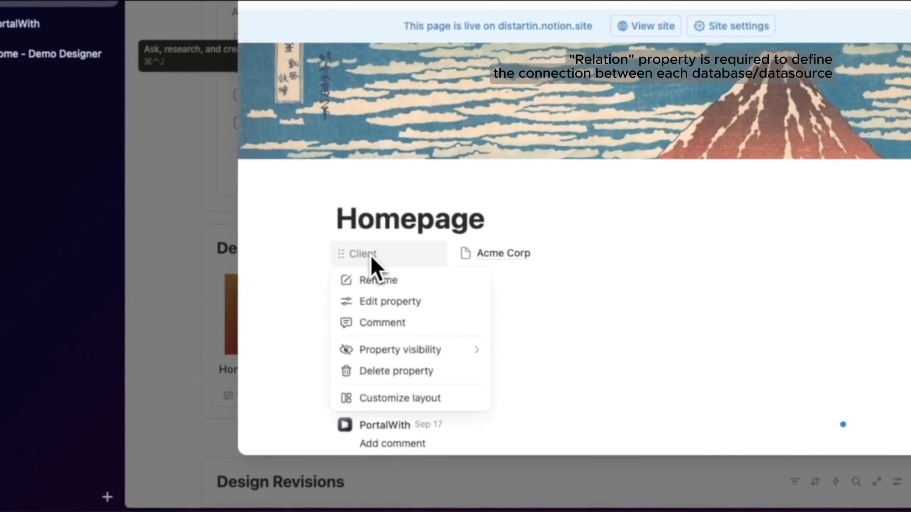
key(Escape)
click(382, 256)
click(200, 285)
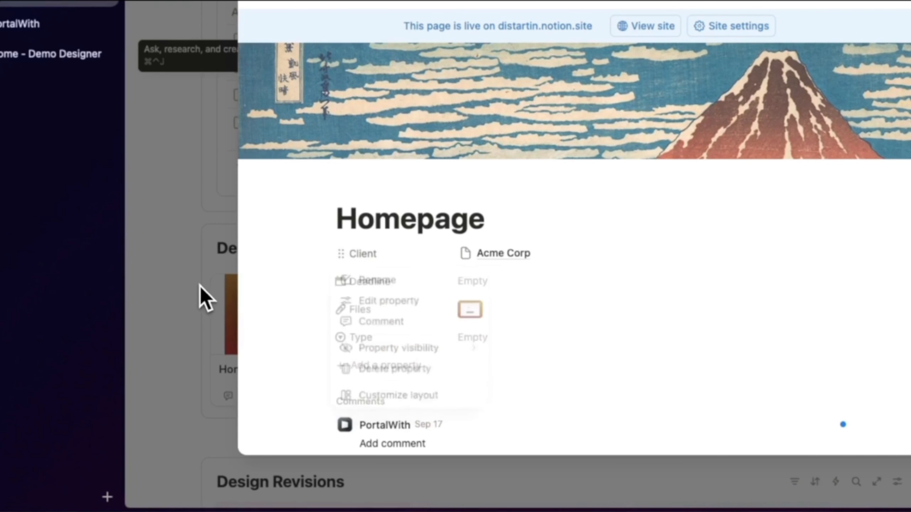
click(206, 338)
Examine the Clients relation column of the Designer Invoices table
scroll(205, 340, down, 3)
scroll(301, 383, down, 10)
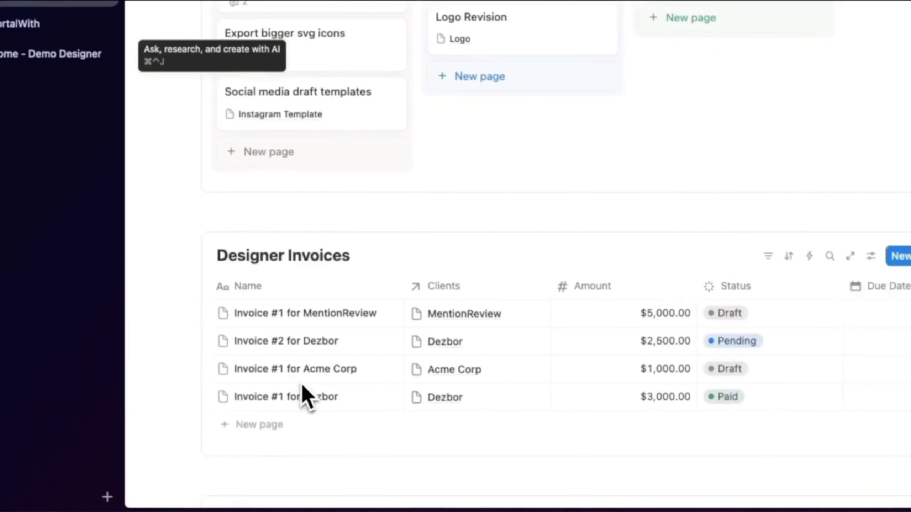
drag(493, 387, 486, 303)
Open the "Try darker color pallete" design revision and inspect its Design Assets relation
scroll(474, 292, up, 9)
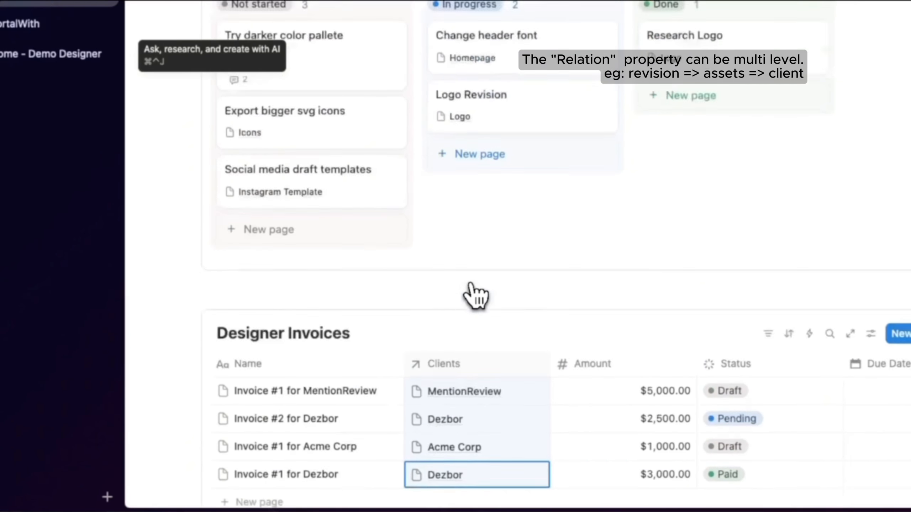
click(320, 304)
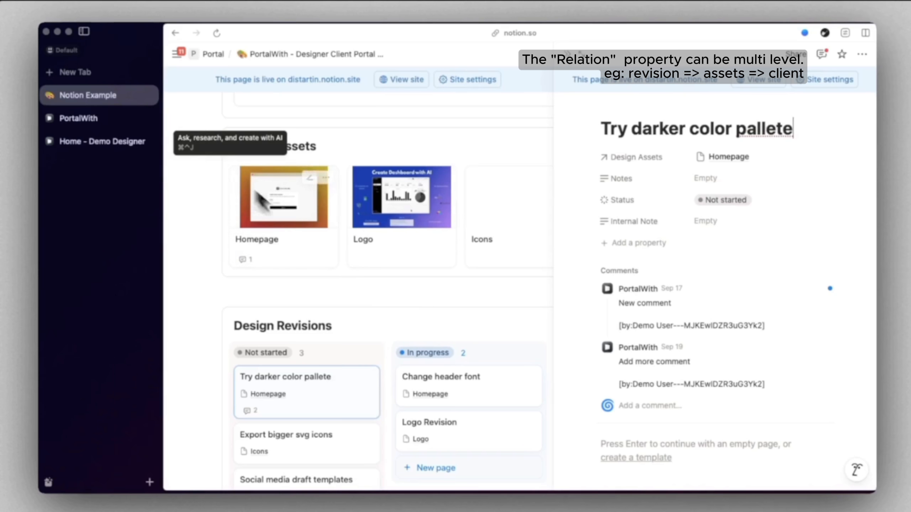
click(208, 194)
scroll(219, 171, up, 2)
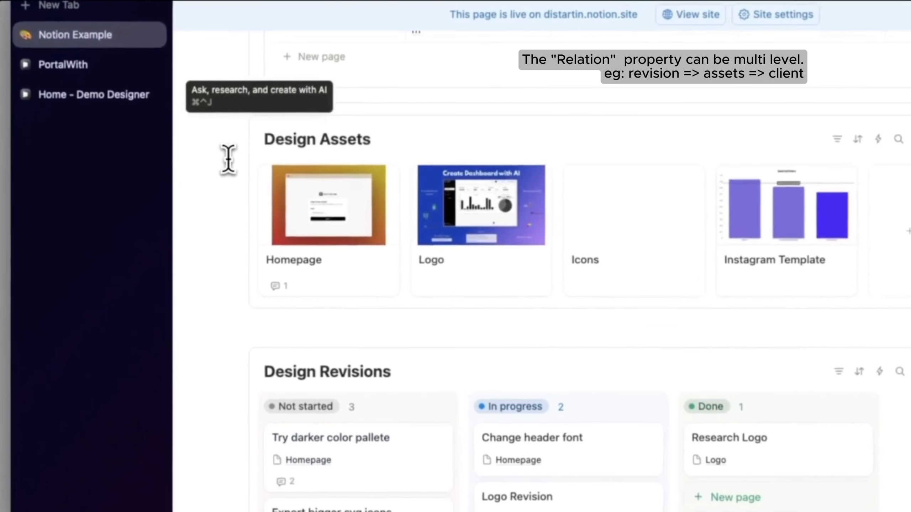
click(398, 465)
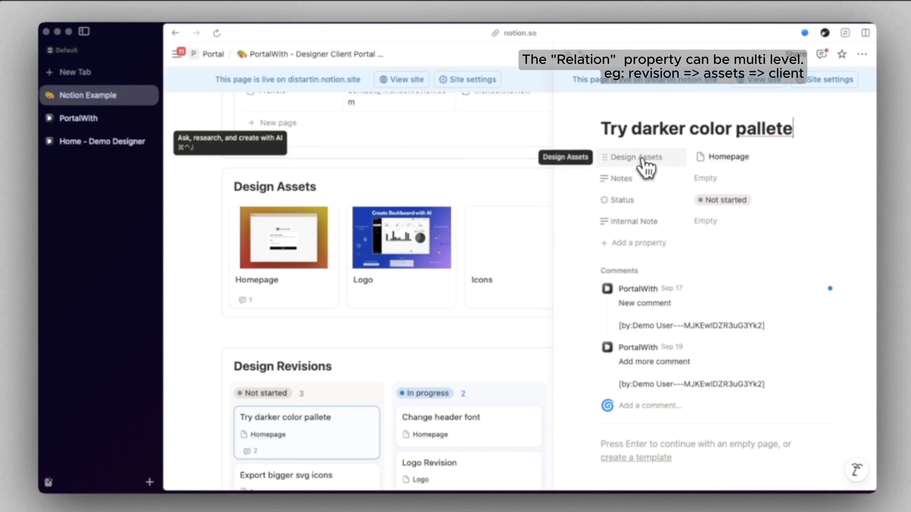
scroll(394, 251, up, 2)
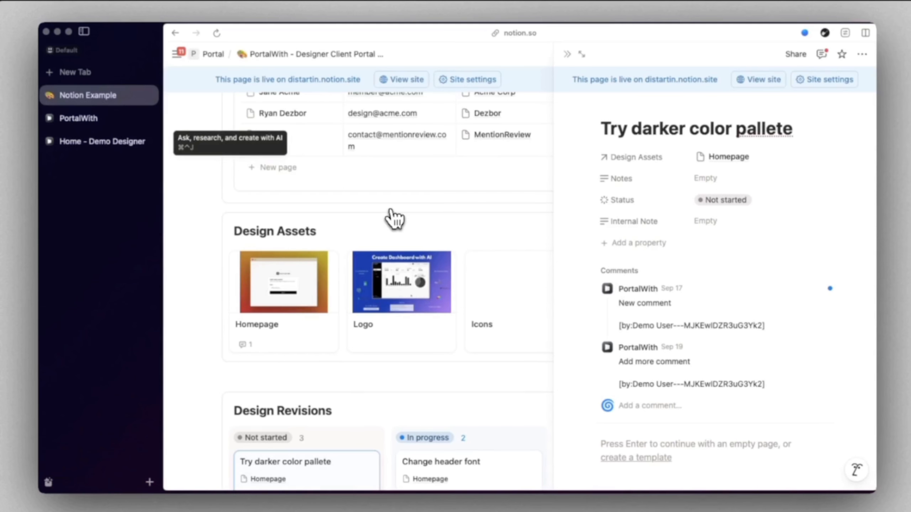
Close the open revision page and return to the Designer Clients table at the start of the page
scroll(391, 212, up, 5)
click(567, 54)
scroll(467, 266, up, 8)
scroll(466, 266, down, 3)
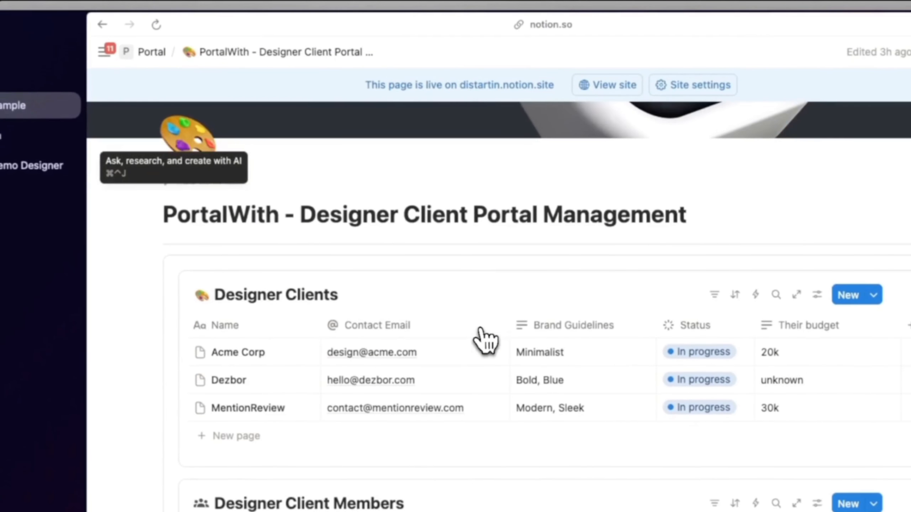
Switch to PortalWith, open the Notion integration details, and reload the page
click(75, 133)
click(281, 287)
scroll(524, 267, up, 10)
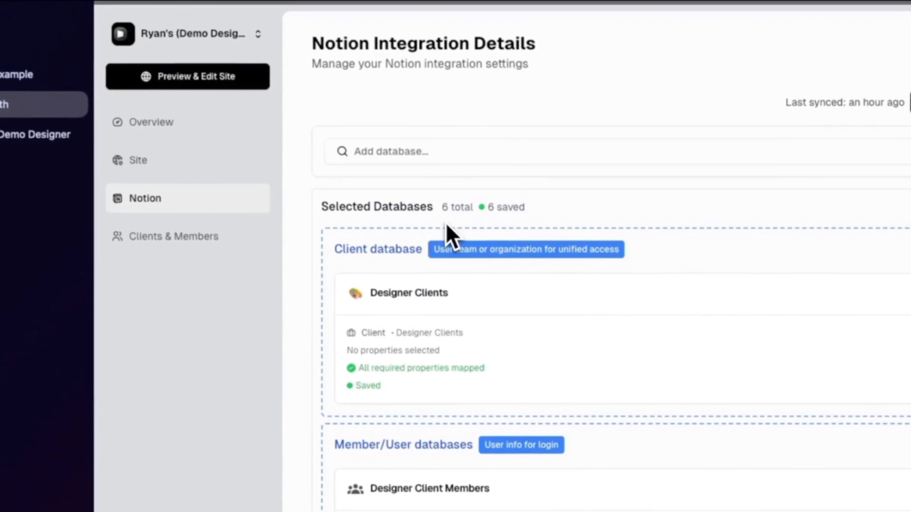
key(super+r)
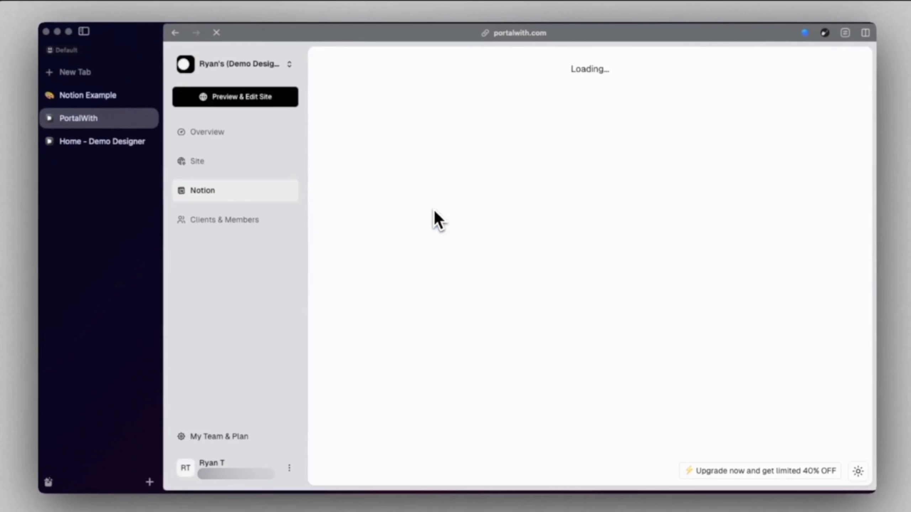
scroll(435, 219, down, 3)
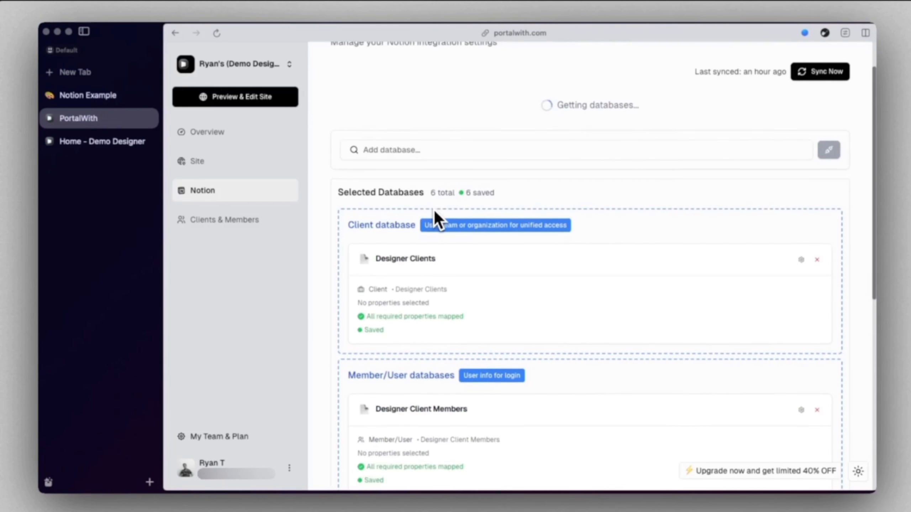
Review the Member/User databases and Client database sections among the selected databases
scroll(436, 217, up, 1)
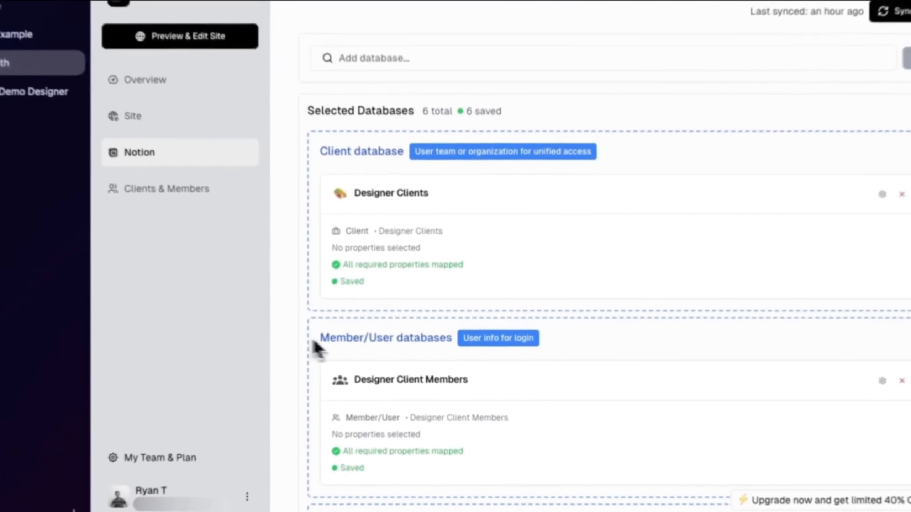
drag(345, 345, 547, 349)
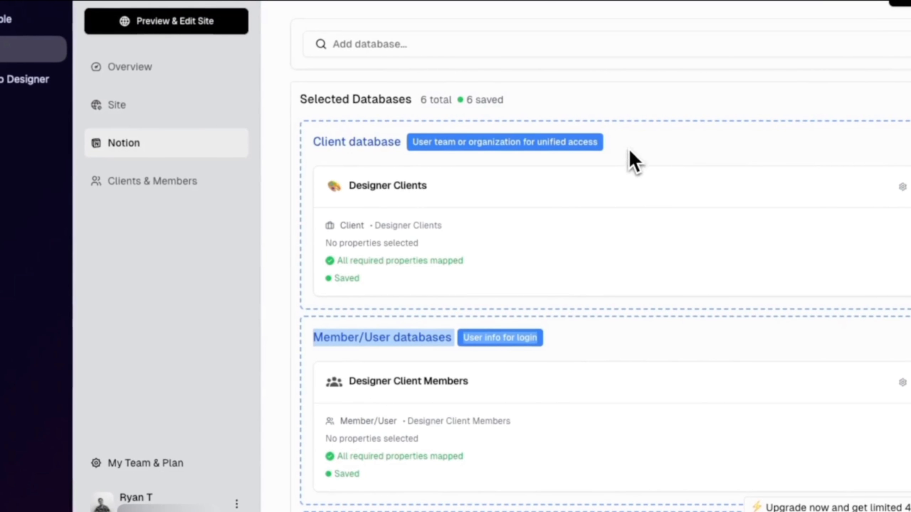
drag(610, 143, 319, 143)
Review the "Databases with relation" section containing Designer Invoices, Design Assets and Design Revisions
scroll(295, 291, down, 5)
drag(301, 301, 303, 249)
scroll(458, 418, down, 3)
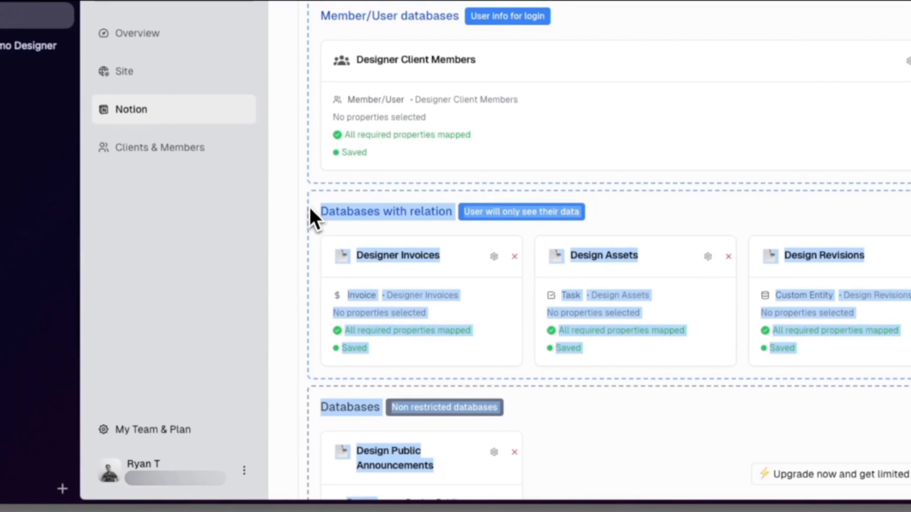
click(310, 210)
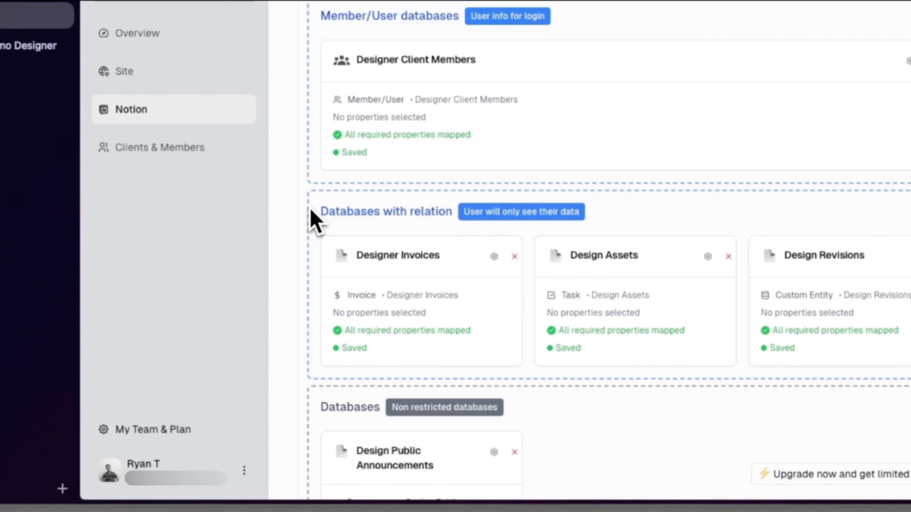
Review the non-restricted Databases section containing Design Public Announcements
drag(317, 407, 588, 416)
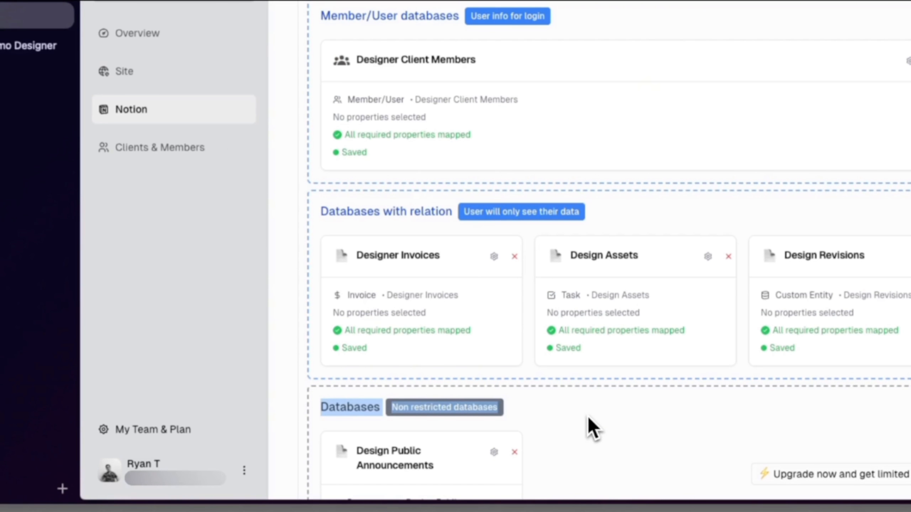
drag(314, 396, 606, 437)
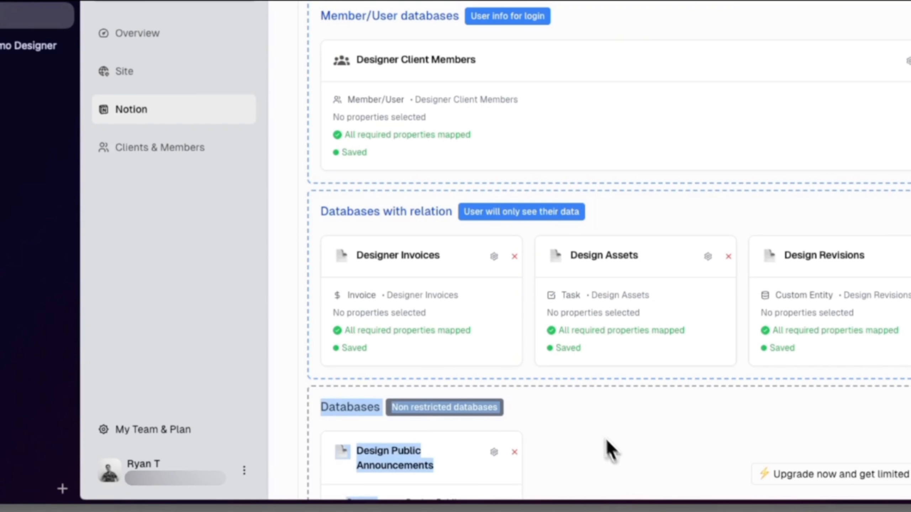
click(596, 425)
scroll(594, 423, up, 5)
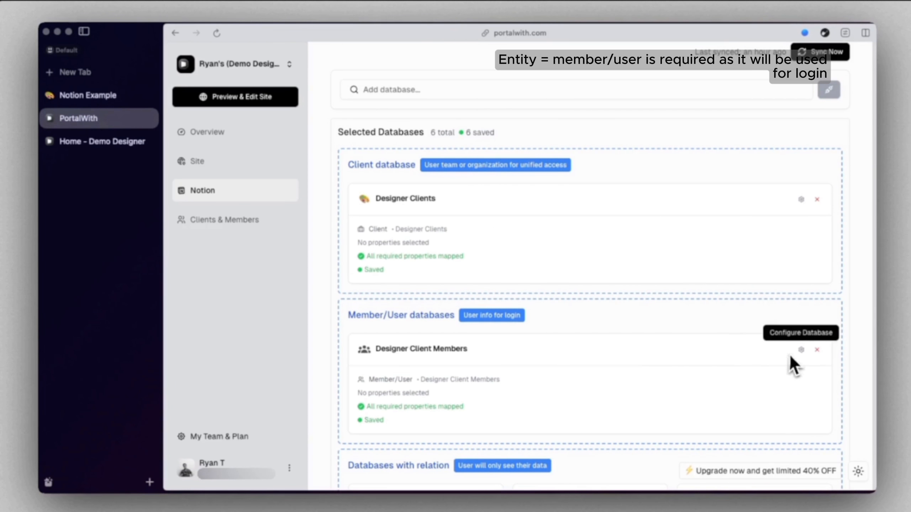
Open the Designer Client Members database configuration, collapse its relations, and examine the property and field assignments
click(801, 350)
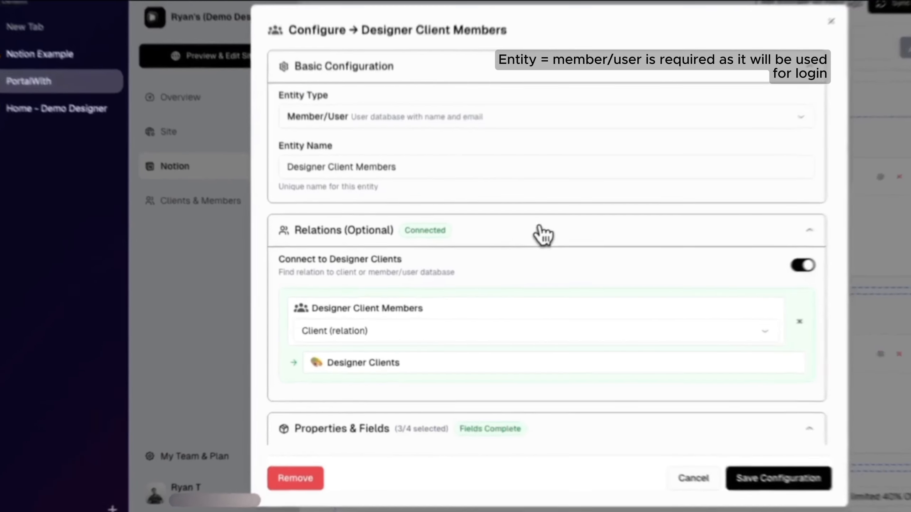
click(516, 247)
scroll(476, 325, down, 1)
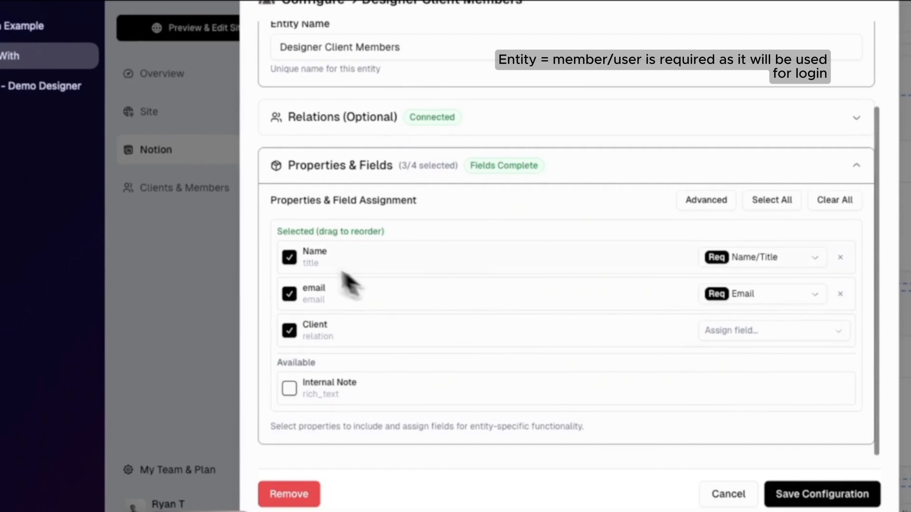
drag(269, 200, 445, 237)
click(449, 201)
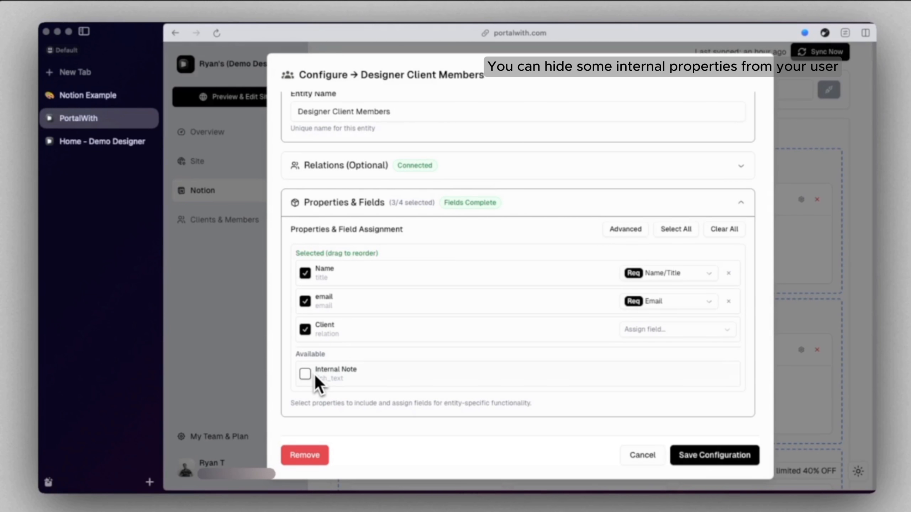
Check the Member/User entity type of Designer Client Members and save the database configuration
scroll(346, 235, up, 3)
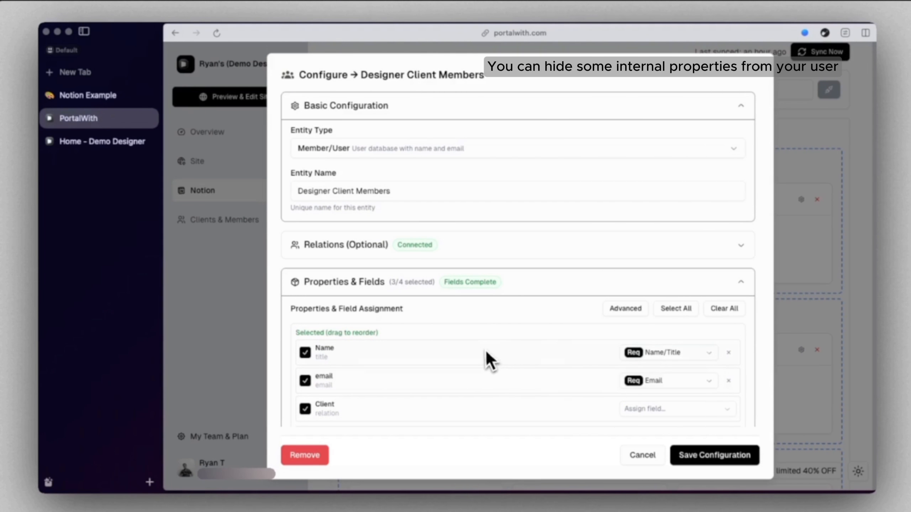
drag(298, 137, 364, 164)
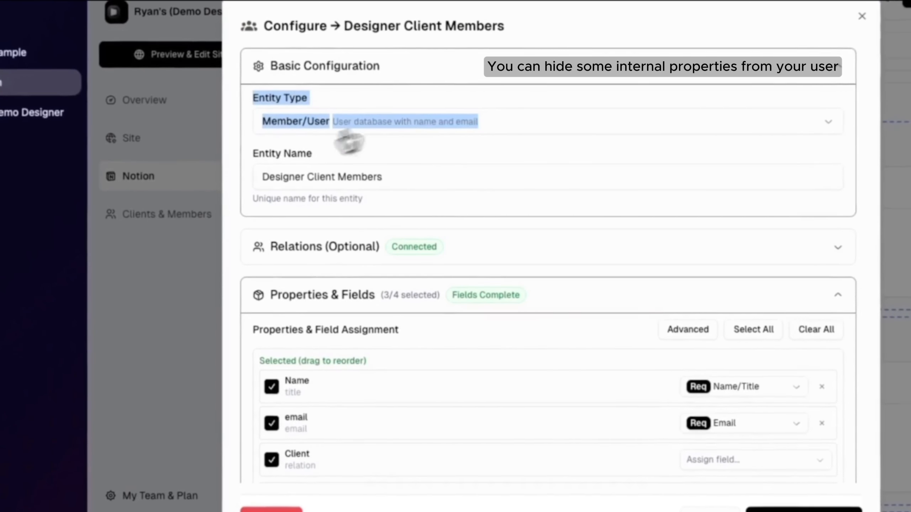
click(427, 102)
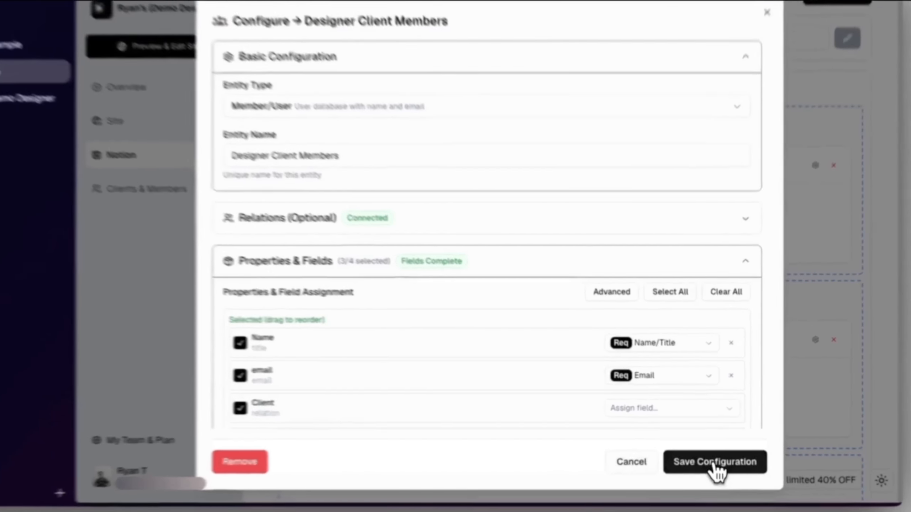
click(715, 457)
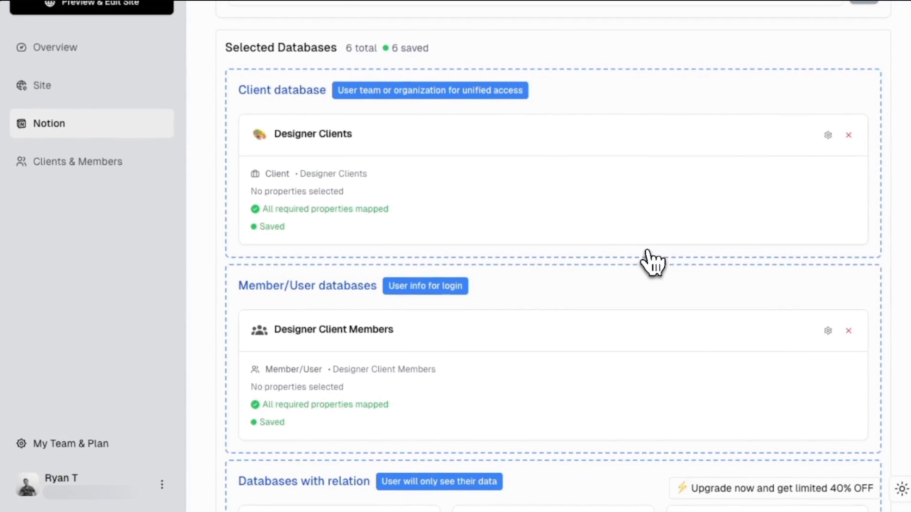
Review the Client database section and its label about user teams or organizations for unified access
scroll(633, 218, up, 1)
drag(239, 111, 563, 123)
click(640, 212)
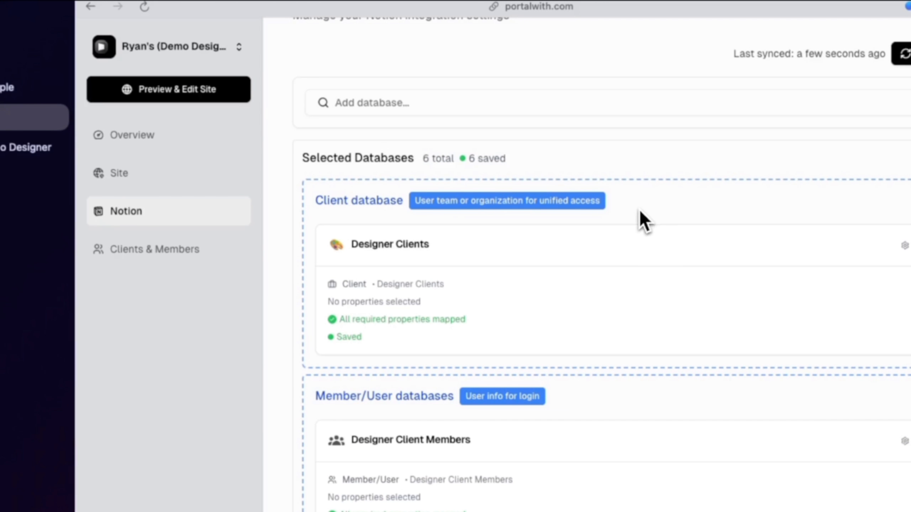
drag(639, 211, 417, 198)
click(416, 199)
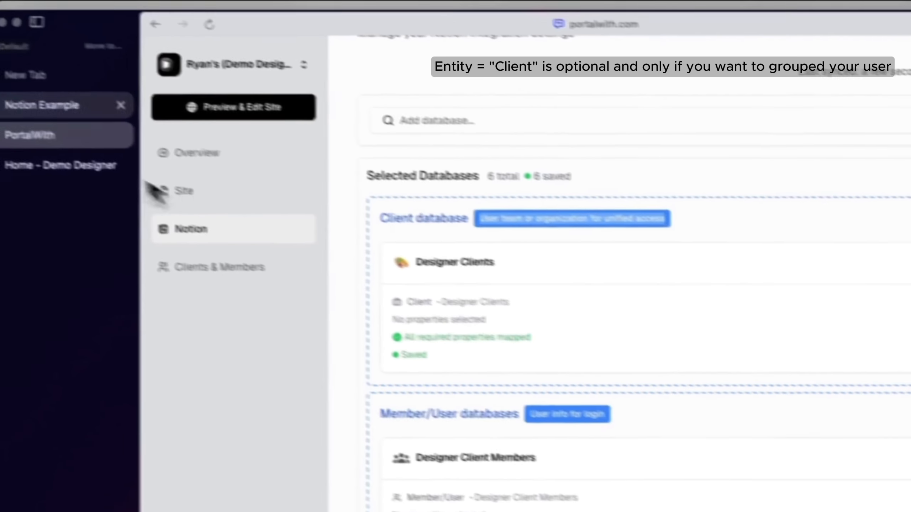
Switch to the Notion Example page and select the Designer Clients database block
click(83, 124)
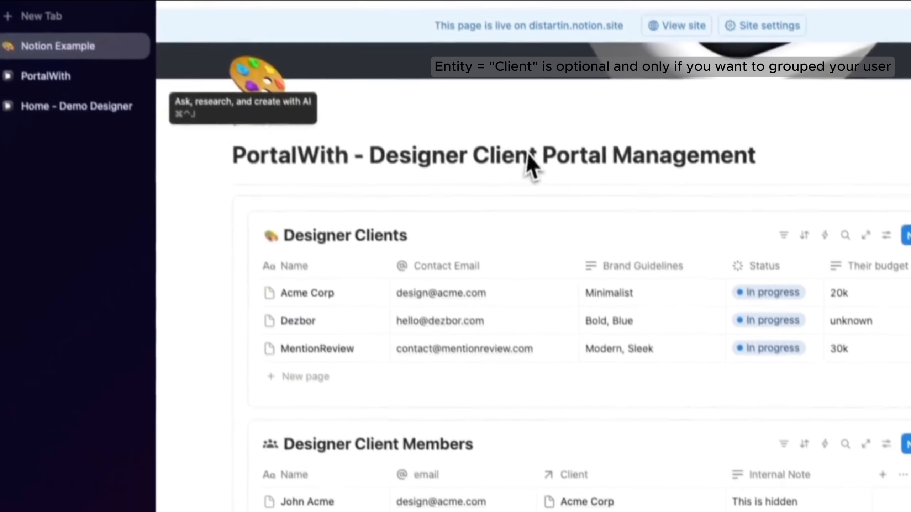
click(332, 243)
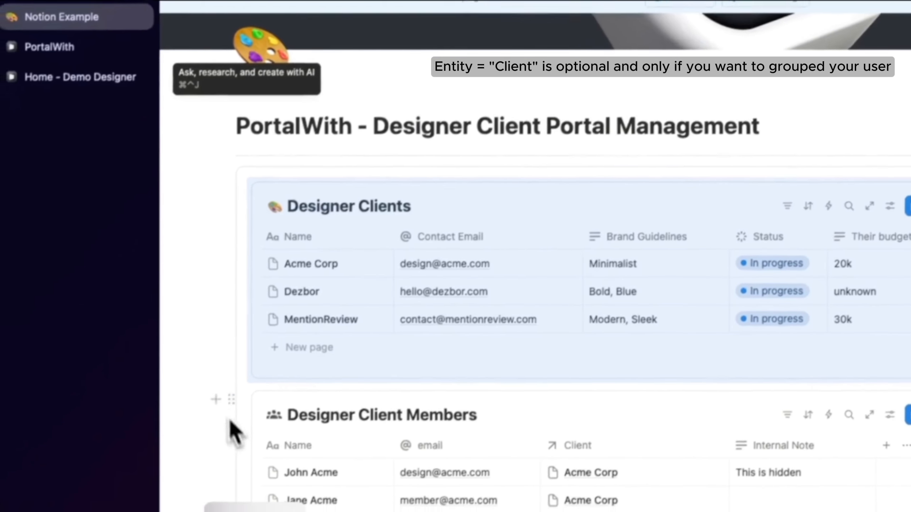
Examine the Designer Client Members and Designer Clients tables on the Notion page, highlighting the word Clients in the latter's title
drag(254, 408, 375, 451)
scroll(376, 451, down, 10)
click(257, 295)
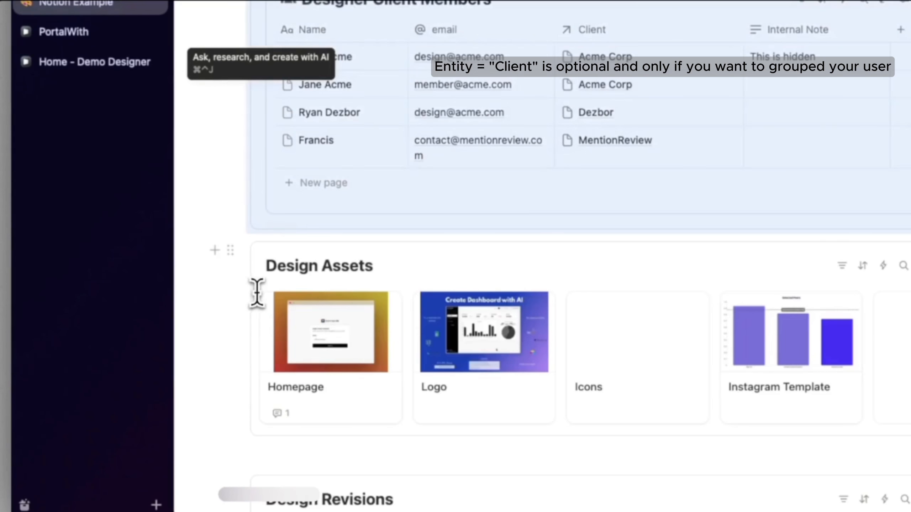
scroll(289, 234, up, 4)
scroll(290, 233, up, 2)
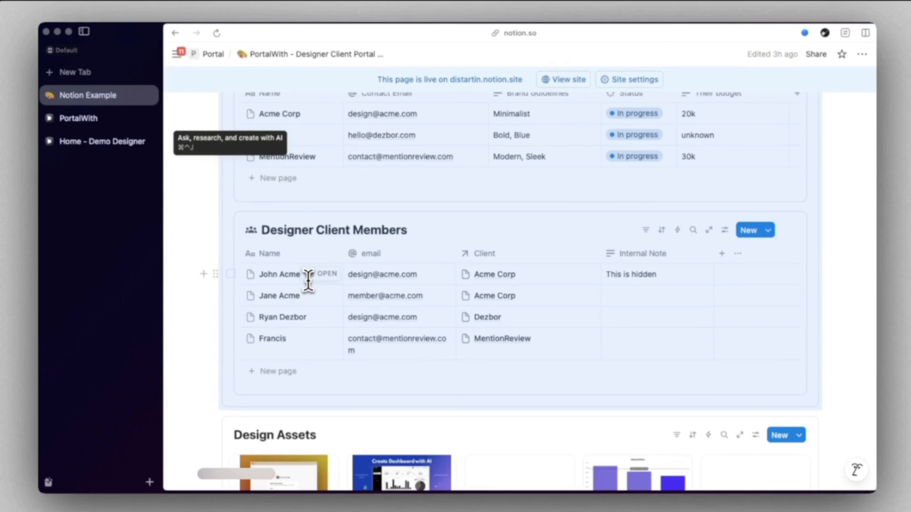
scroll(307, 280, up, 3)
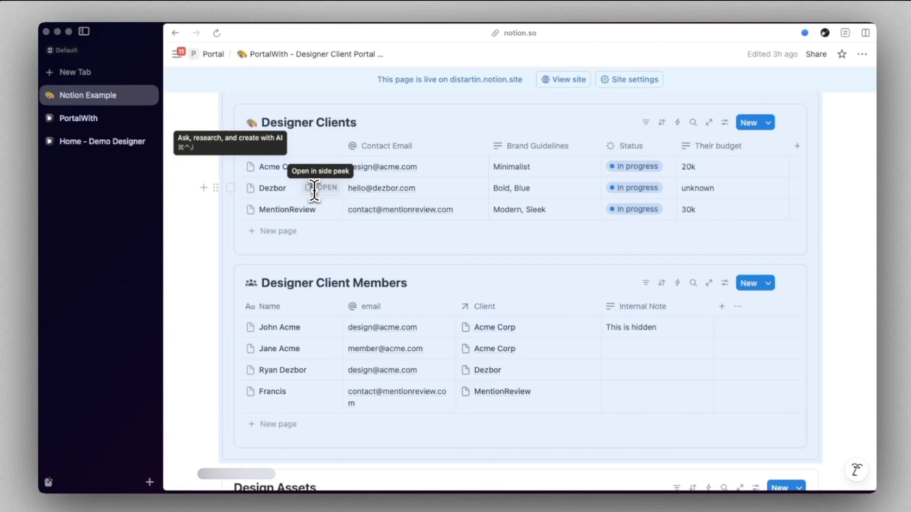
scroll(357, 136, up, 1)
click(335, 134)
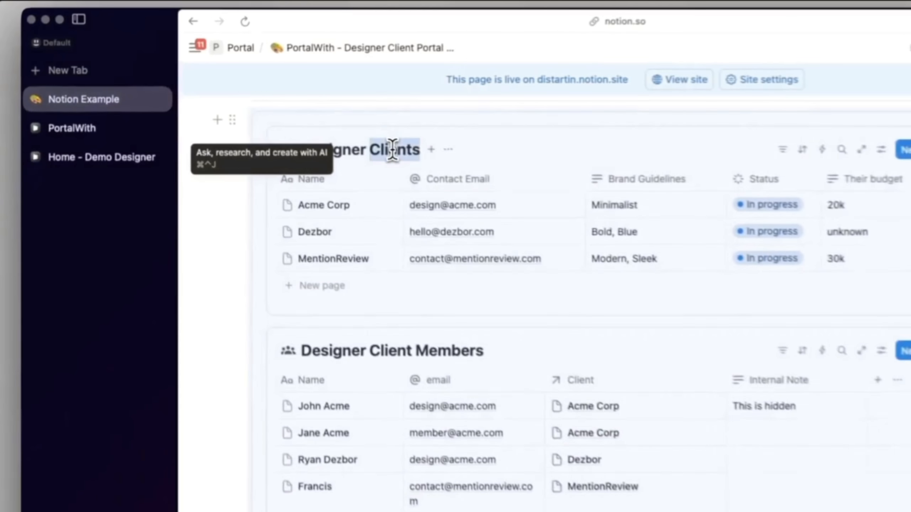
double_click(391, 149)
scroll(388, 161, up, 2)
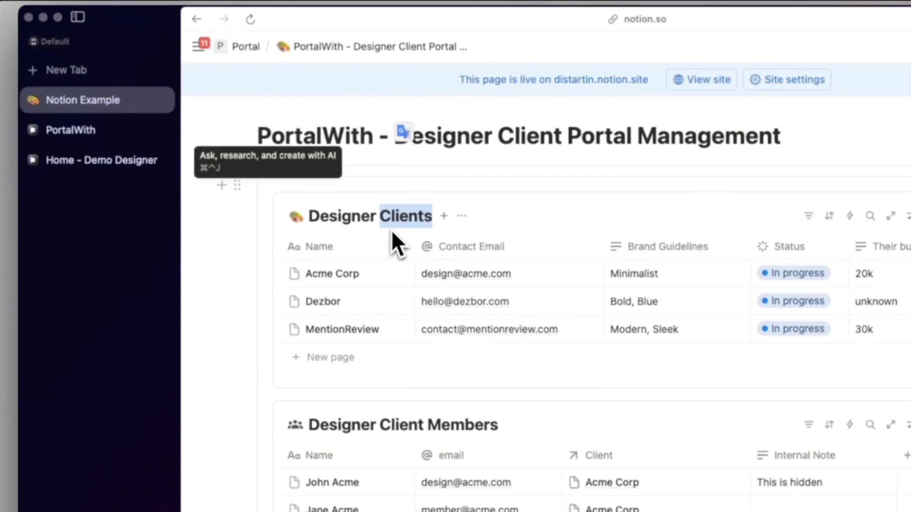
Switch to PortalWith and review the Designer Clients card in the Client database section
click(140, 130)
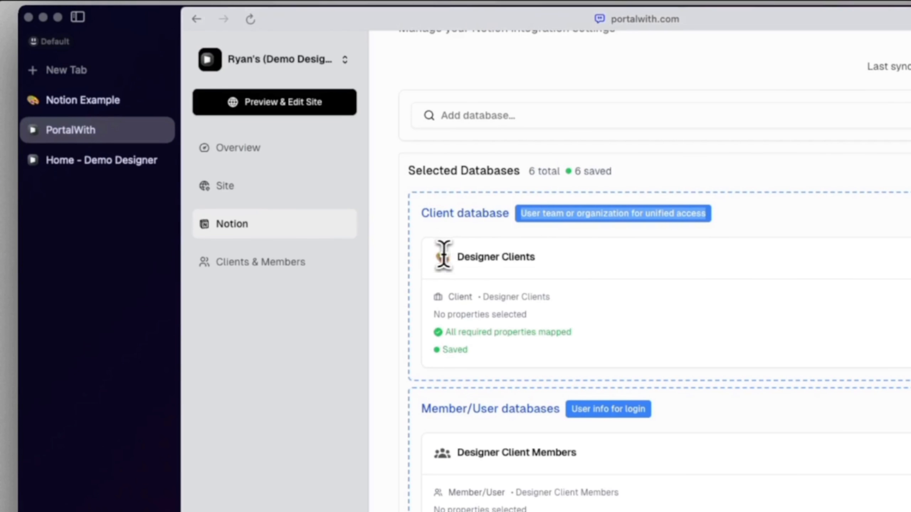
drag(443, 268, 564, 325)
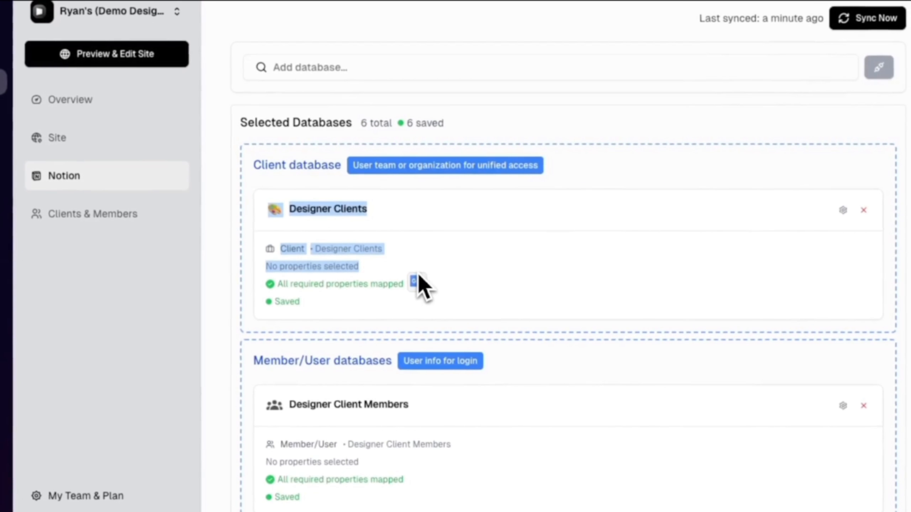
scroll(363, 295, down, 2)
scroll(362, 294, up, 1)
click(362, 295)
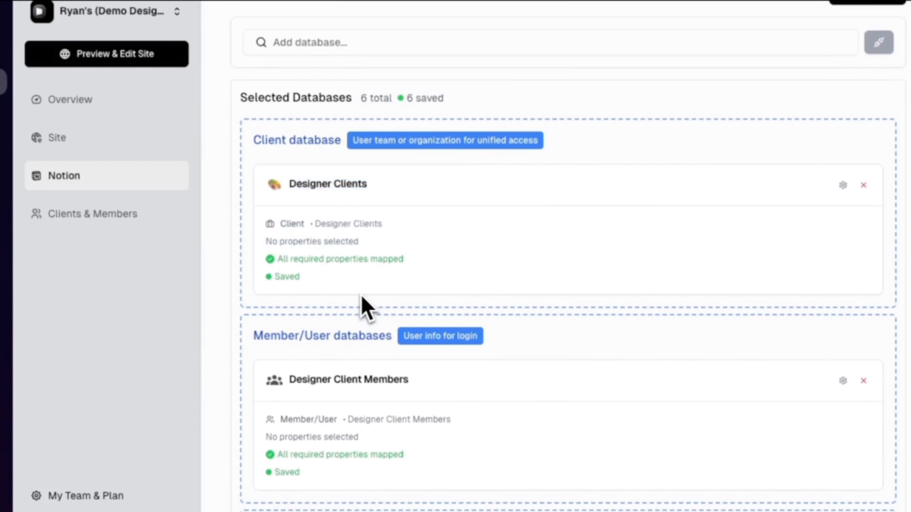
Open the Designer Clients configuration, check its Client entity type and property assignments, and close it without saving
scroll(362, 295, up, 1)
click(843, 221)
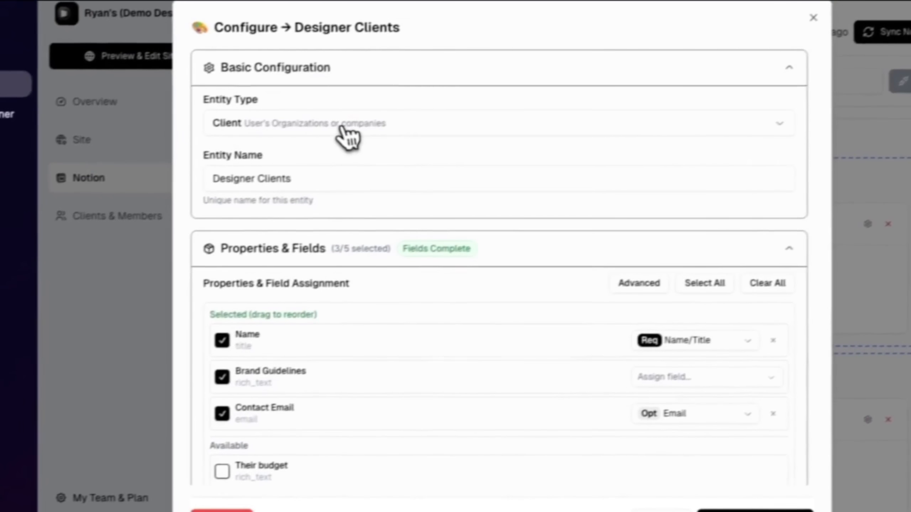
click(311, 122)
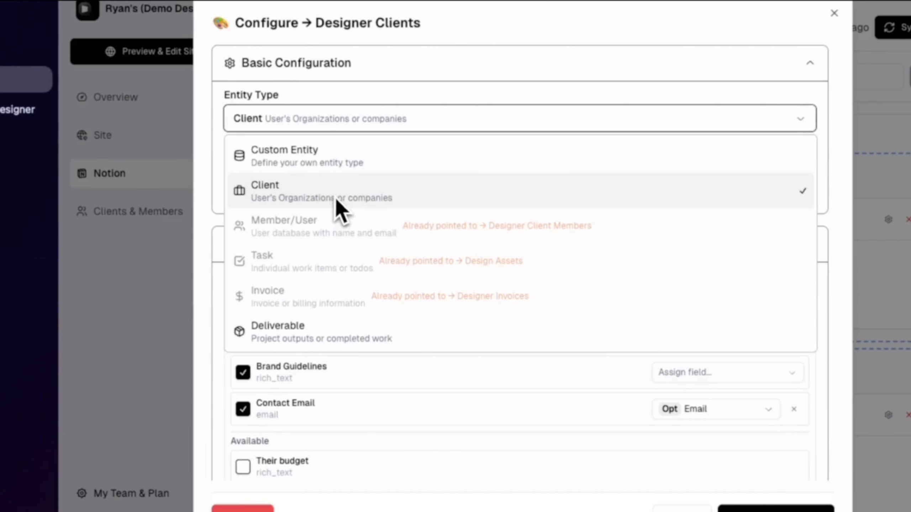
click(332, 119)
scroll(685, 443, down, 1)
scroll(610, 358, down, 1)
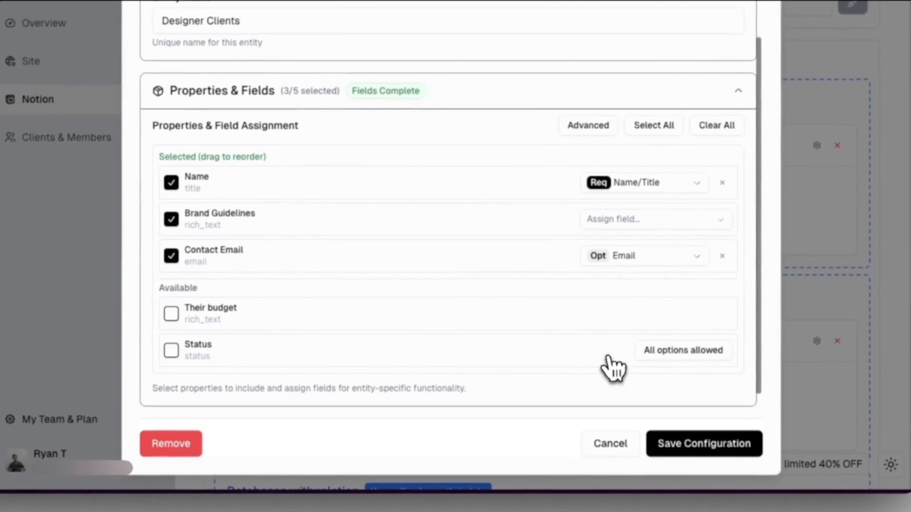
click(611, 444)
Open the Designer Invoices configuration, examine its entity type options and its relation to Designer Clients, and leave without saving
scroll(565, 365, down, 6)
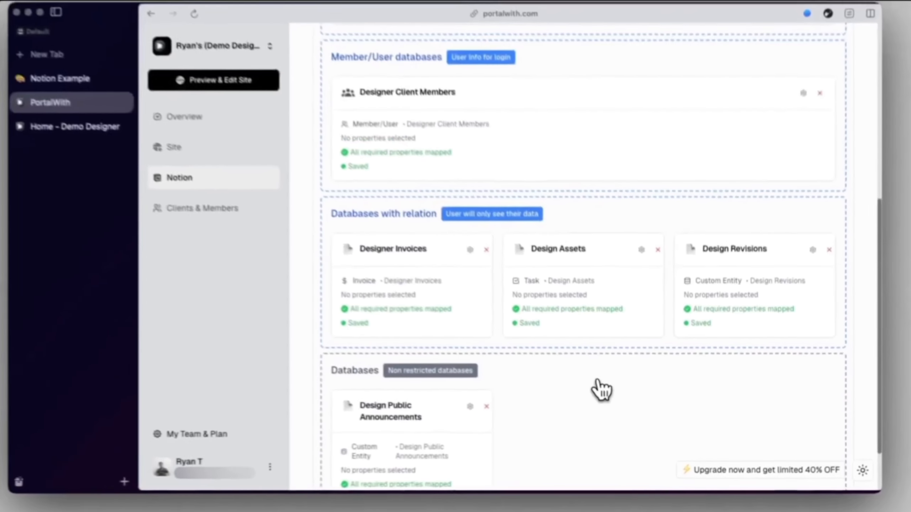
scroll(602, 391, down, 2)
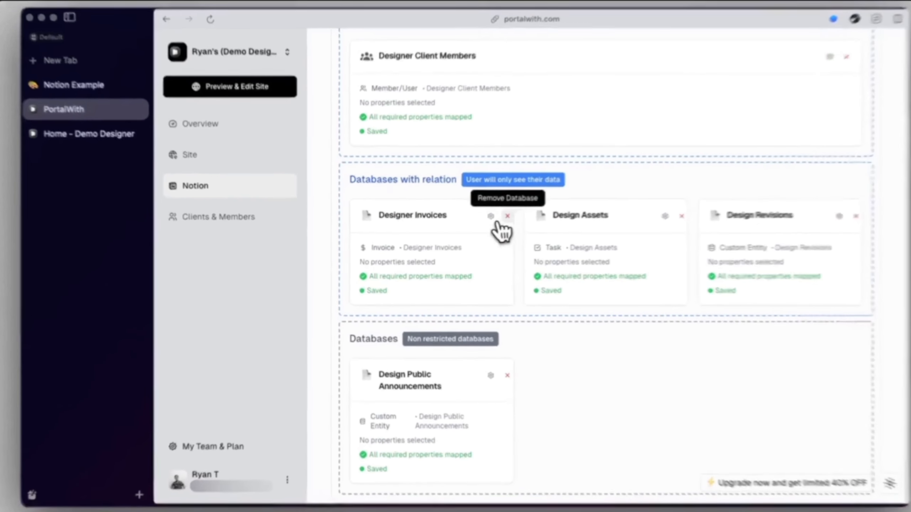
click(490, 216)
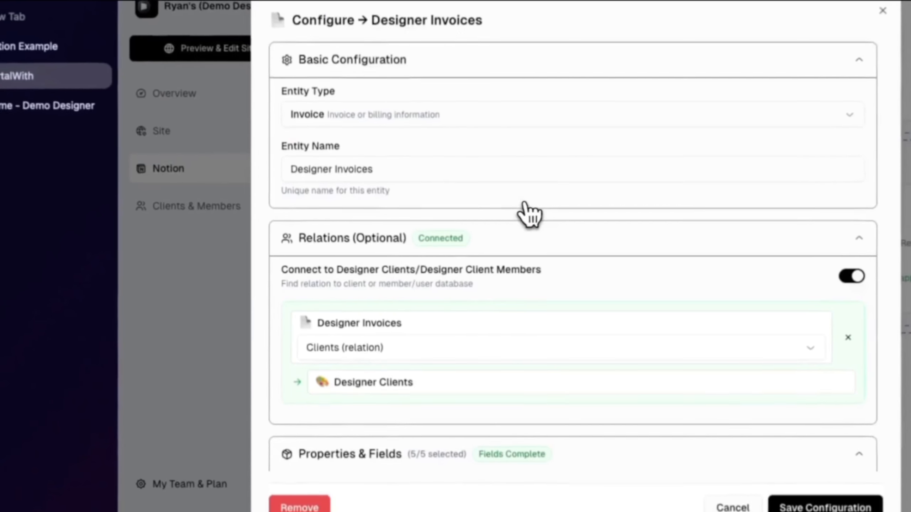
click(417, 142)
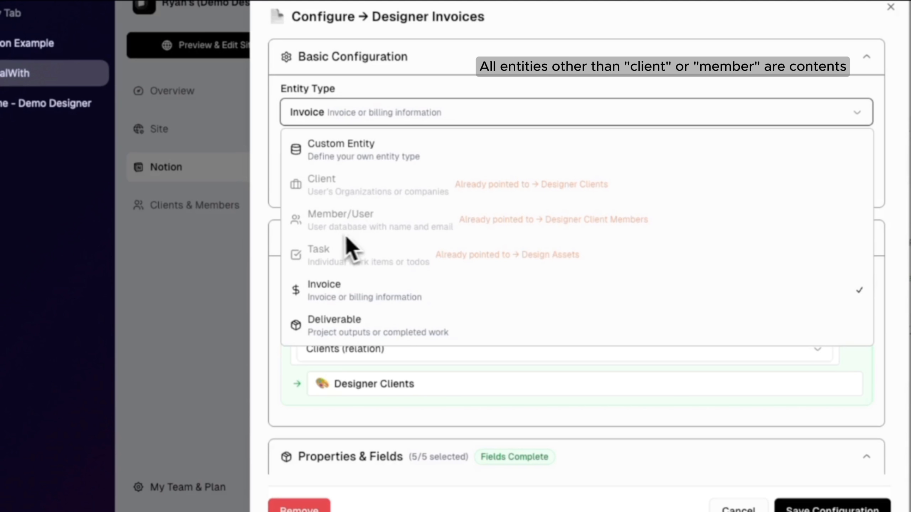
click(267, 229)
scroll(393, 287, down, 3)
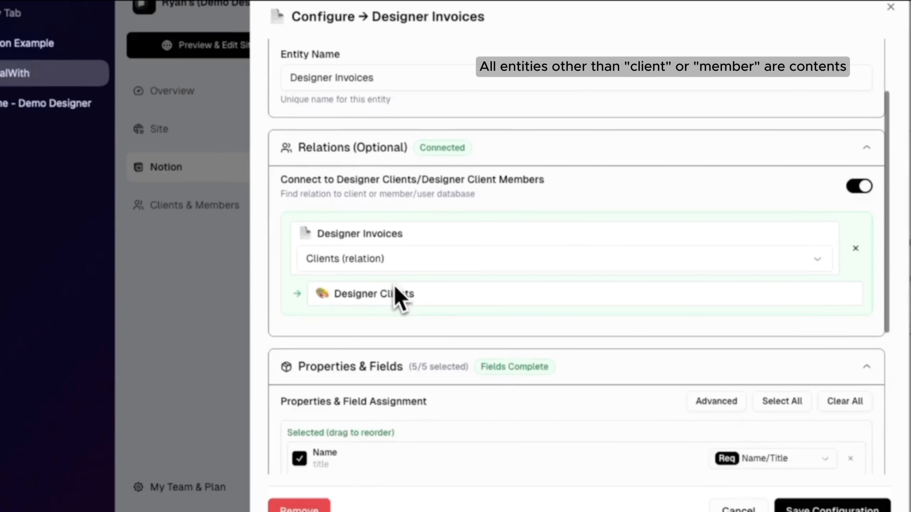
click(738, 508)
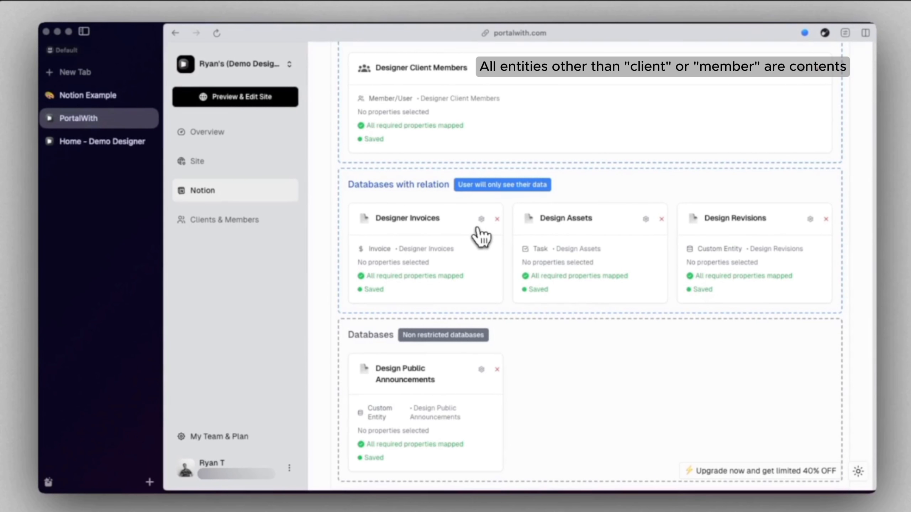
click(481, 220)
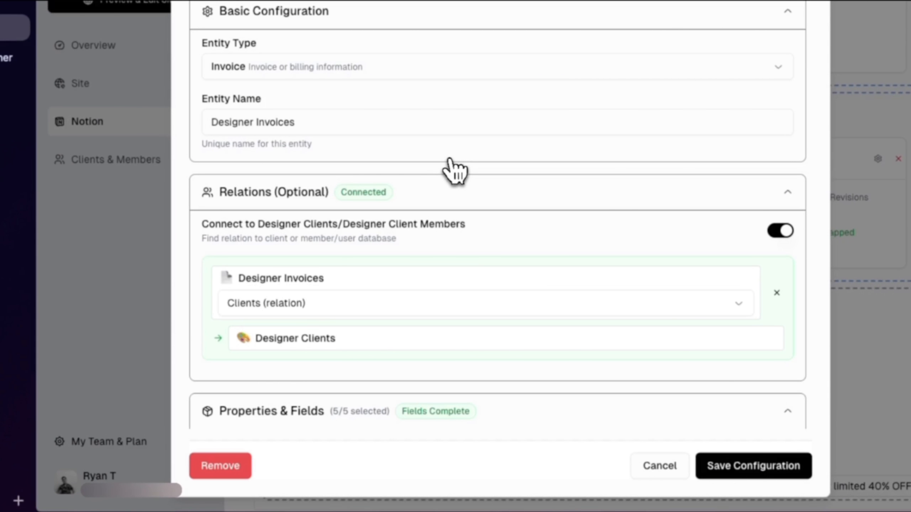
click(663, 469)
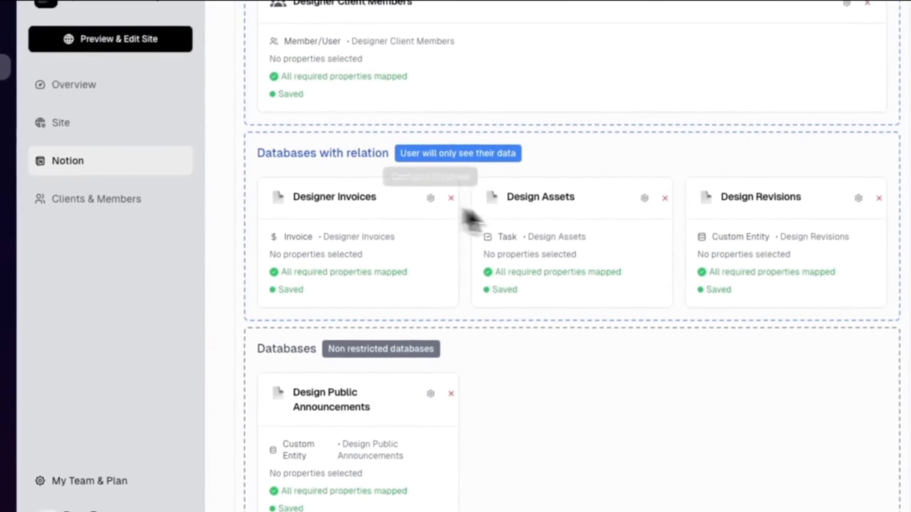
Open the Design Assets configuration, switch its client/member relation off and on again, and review the relation description and entity name
click(645, 199)
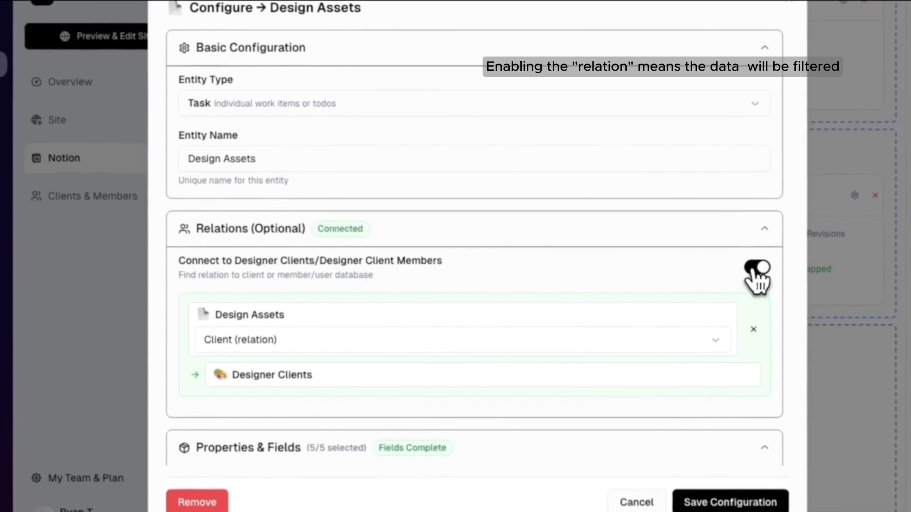
click(759, 275)
click(757, 269)
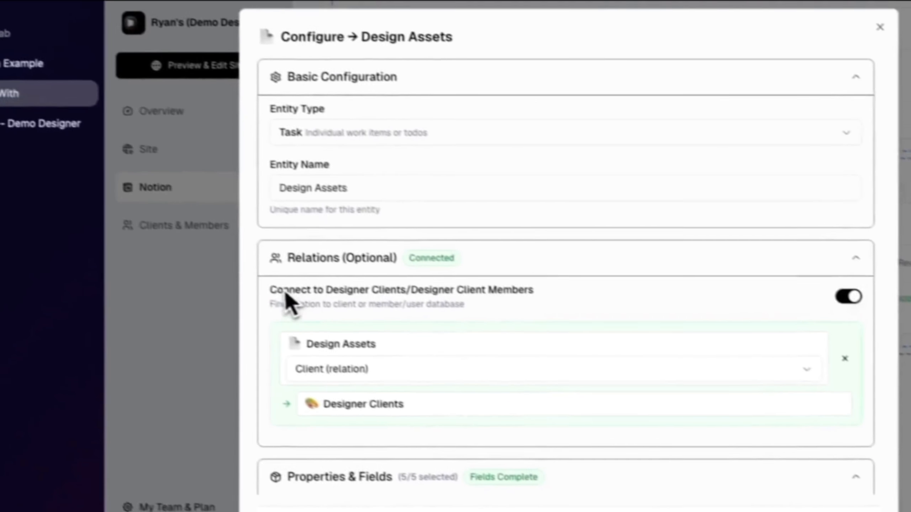
drag(178, 259, 363, 262)
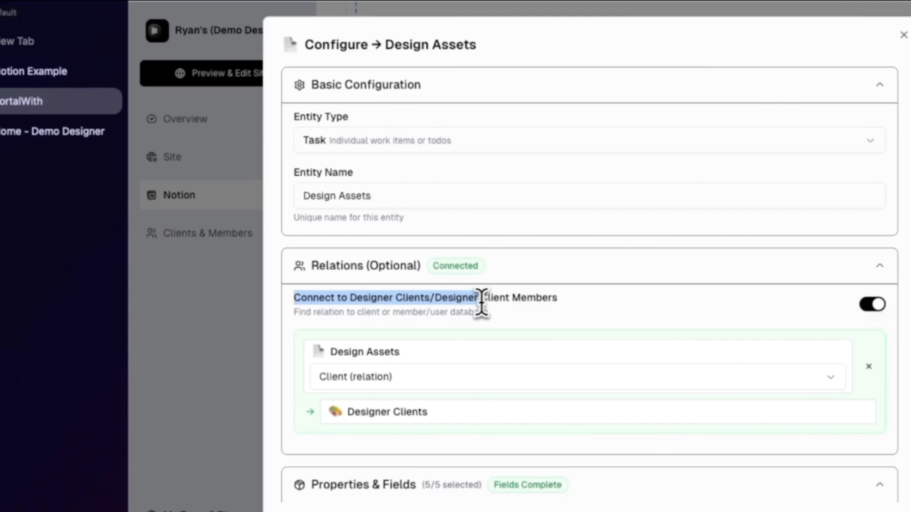
click(505, 301)
drag(578, 307, 548, 327)
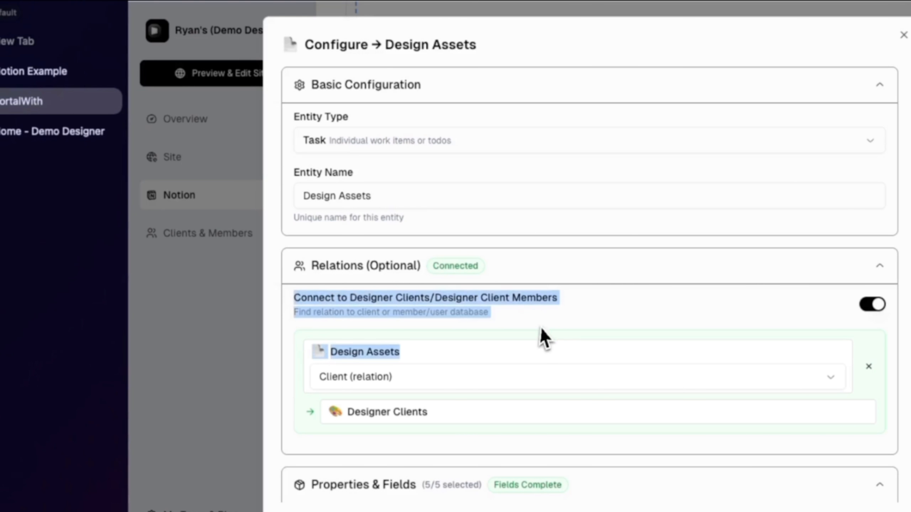
click(538, 325)
drag(381, 199, 229, 189)
Switch to the Notion Example page and open the Homepage item in Design Assets
click(100, 74)
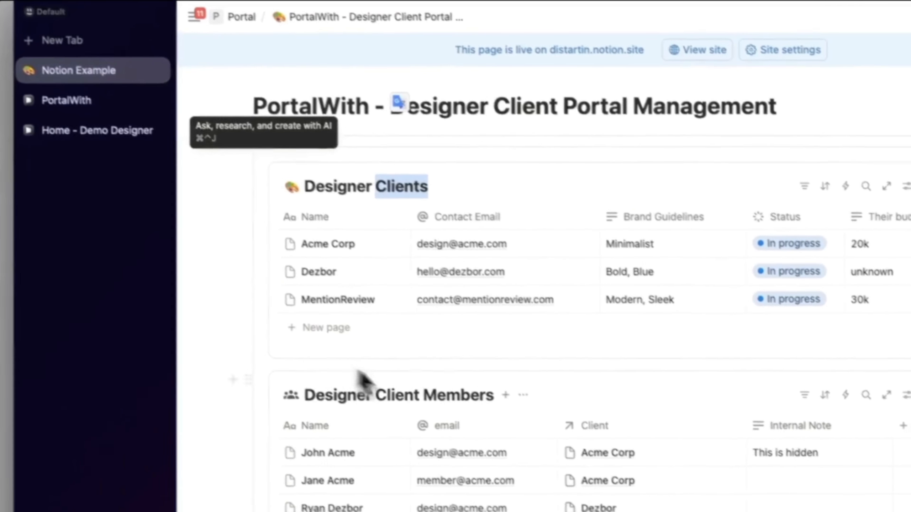
scroll(362, 377, down, 10)
click(291, 345)
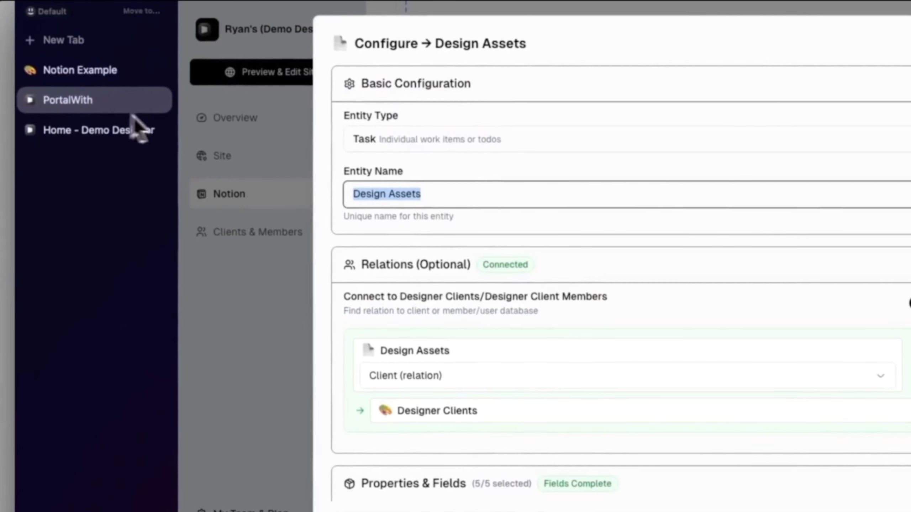
Compare the Client relation property mapped from Design Assets to Designer Clients with the Client field of the Homepage item in Notion
drag(360, 329, 448, 332)
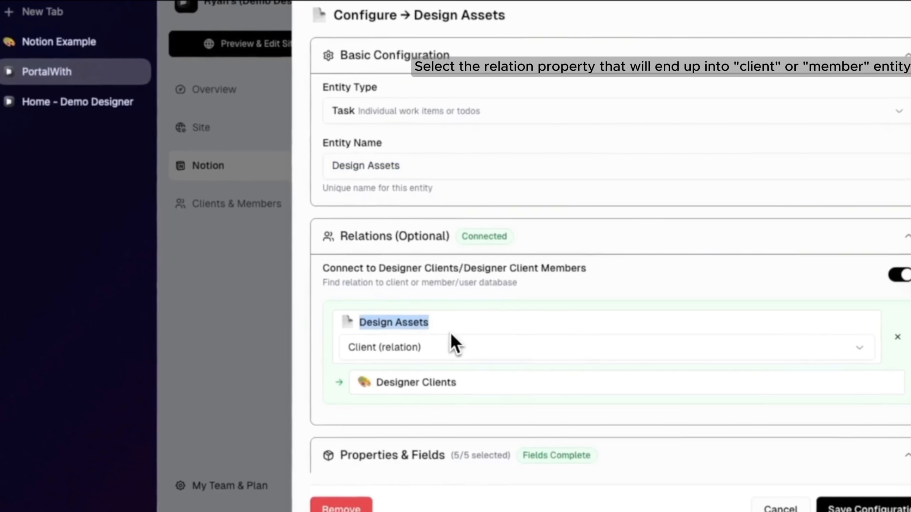
click(446, 348)
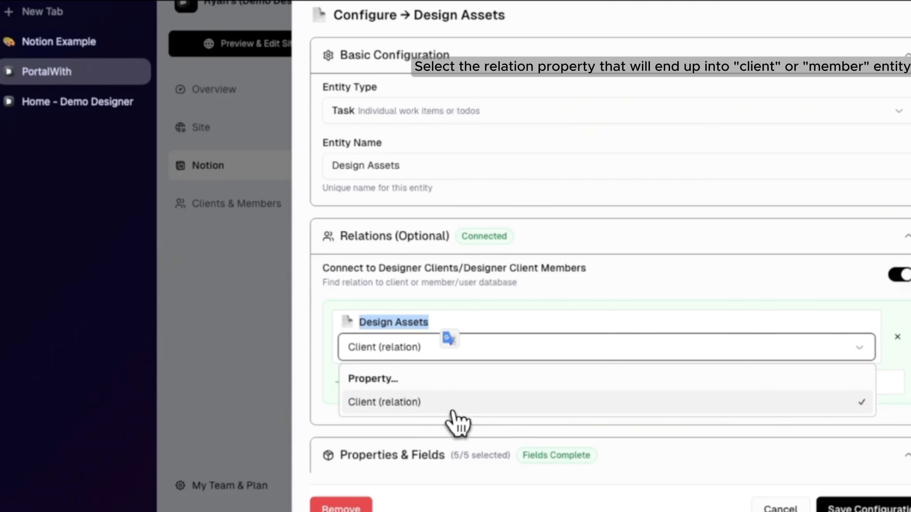
click(86, 50)
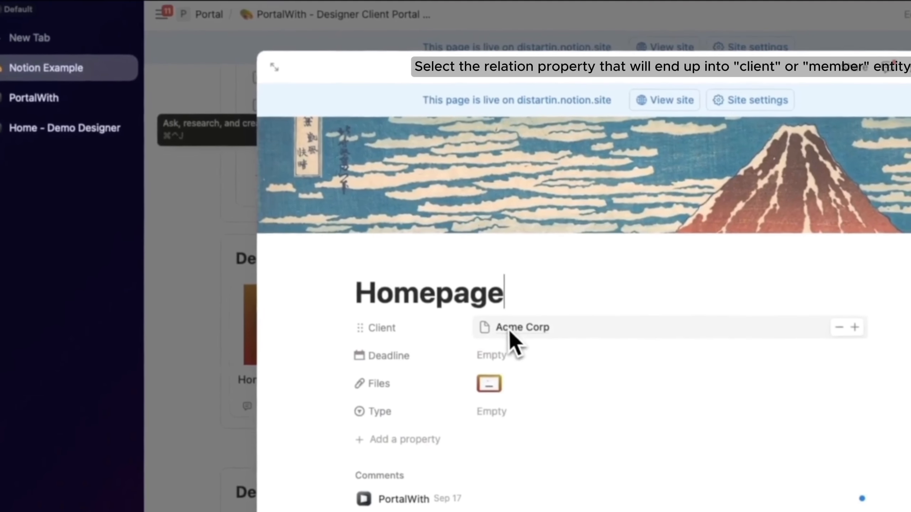
click(74, 102)
drag(305, 320, 405, 332)
click(369, 332)
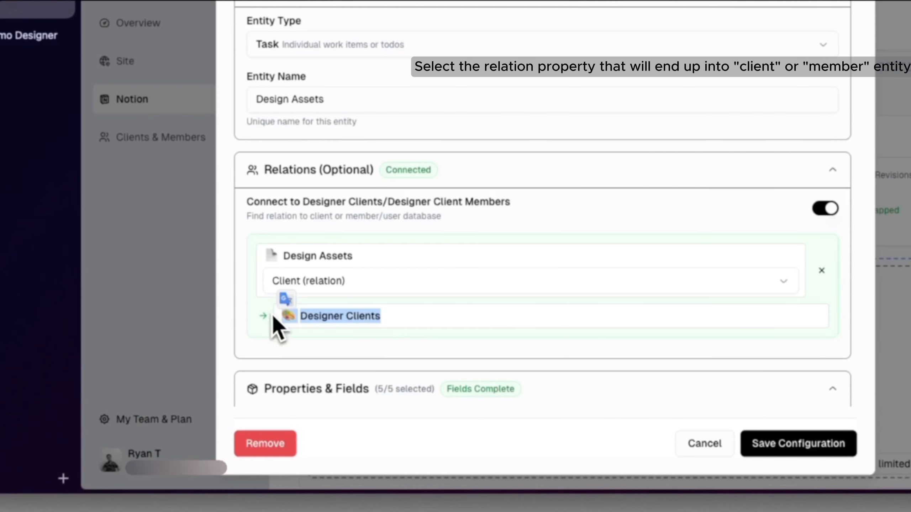
drag(273, 318, 391, 324)
Review the Design Assets field assignments, expand Permissions & Access to check its options, and save the configuration
scroll(632, 413, down, 5)
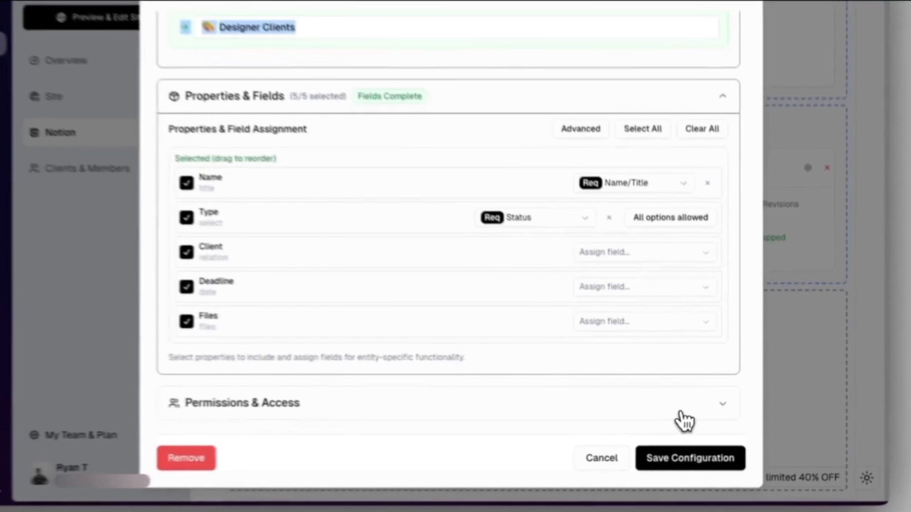
click(710, 420)
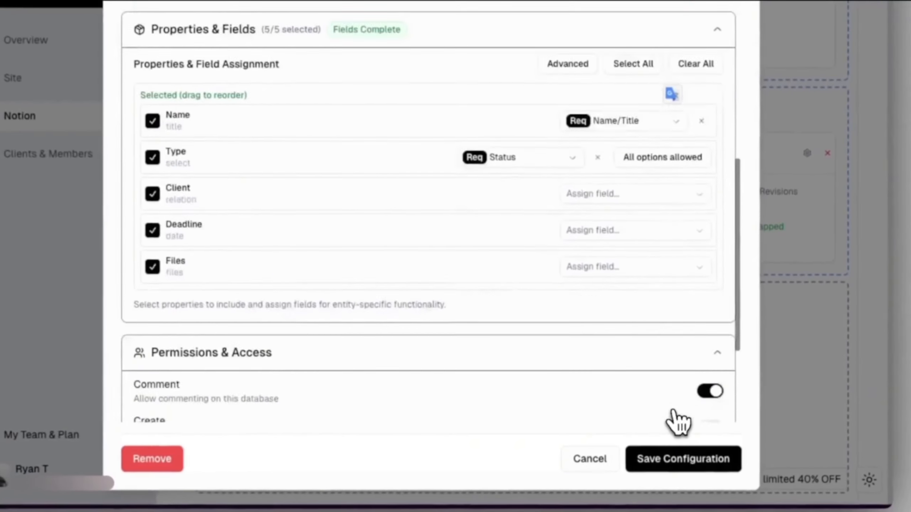
scroll(678, 423, down, 1)
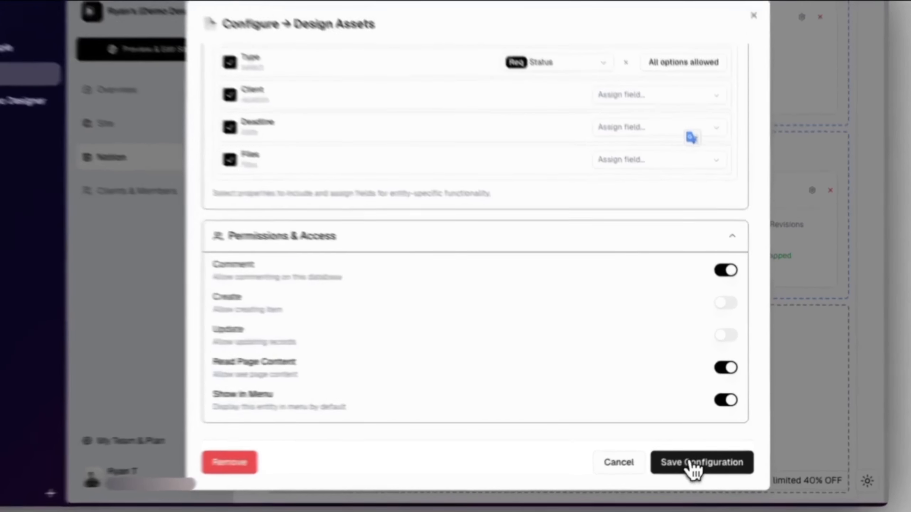
click(704, 456)
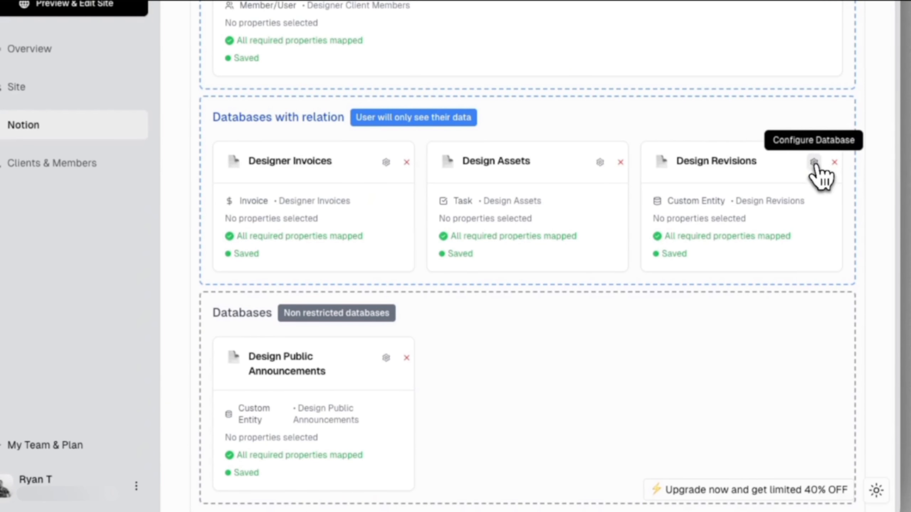
Open the Design Revisions configuration and check its entity name and the Design Assets relation assigned to it
click(815, 162)
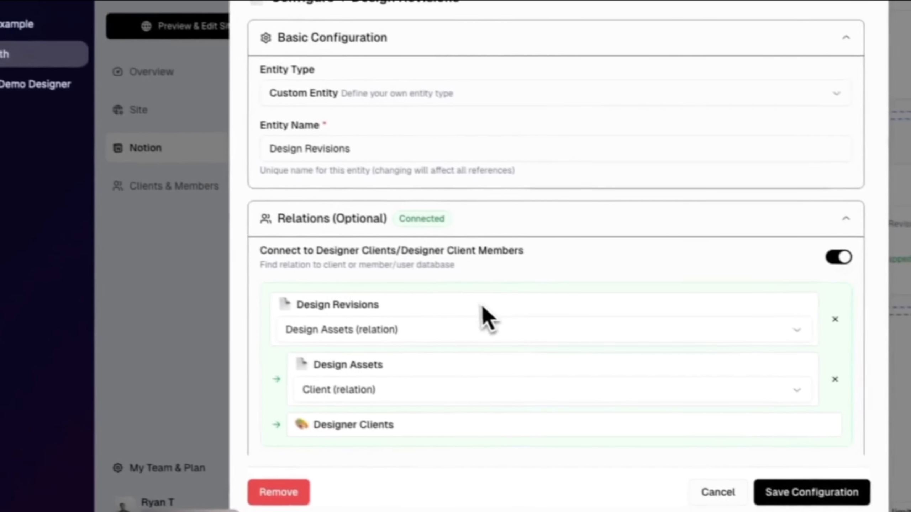
drag(319, 289, 161, 277)
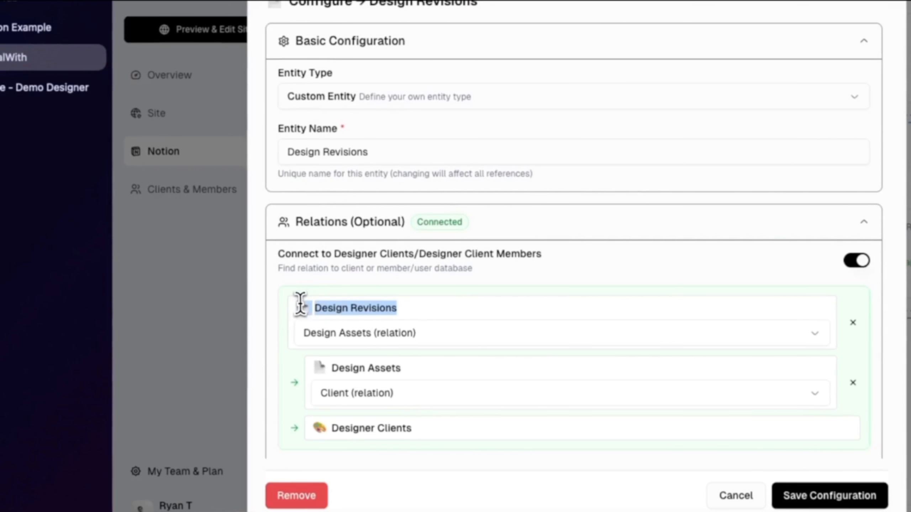
click(407, 308)
click(389, 152)
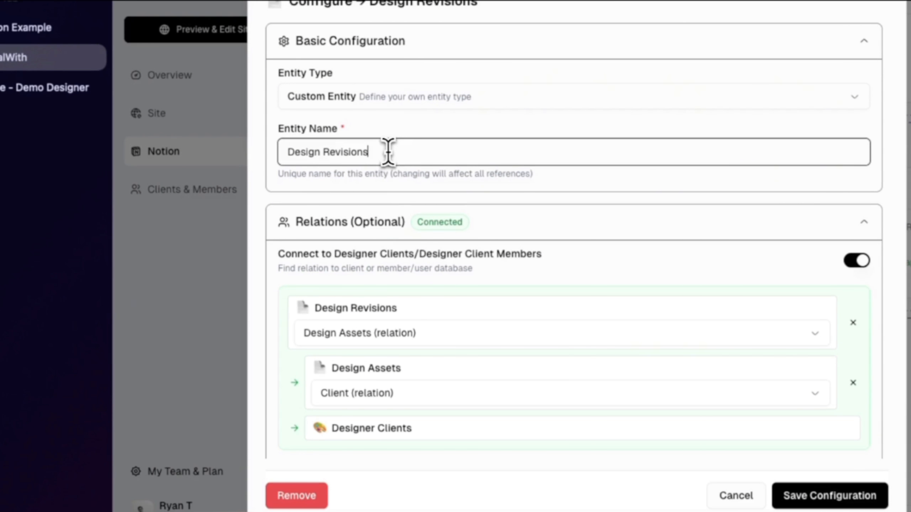
drag(292, 320, 426, 308)
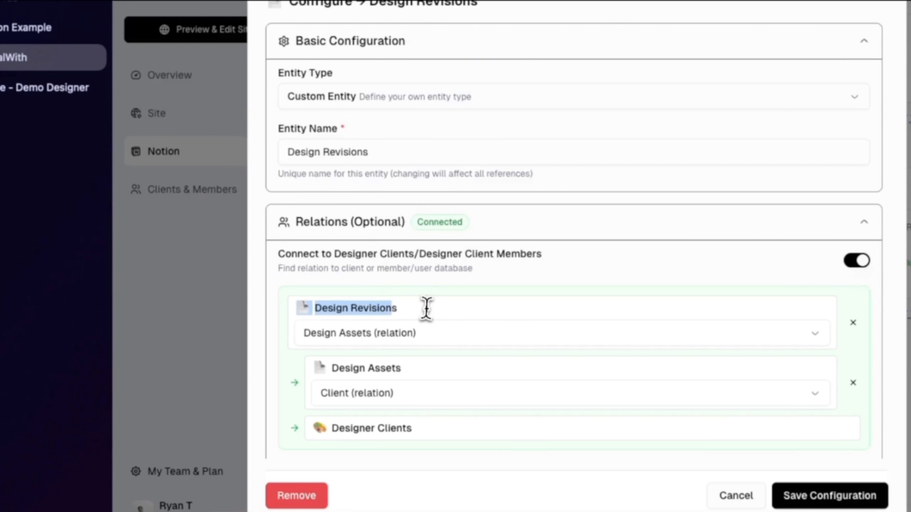
click(415, 342)
click(389, 386)
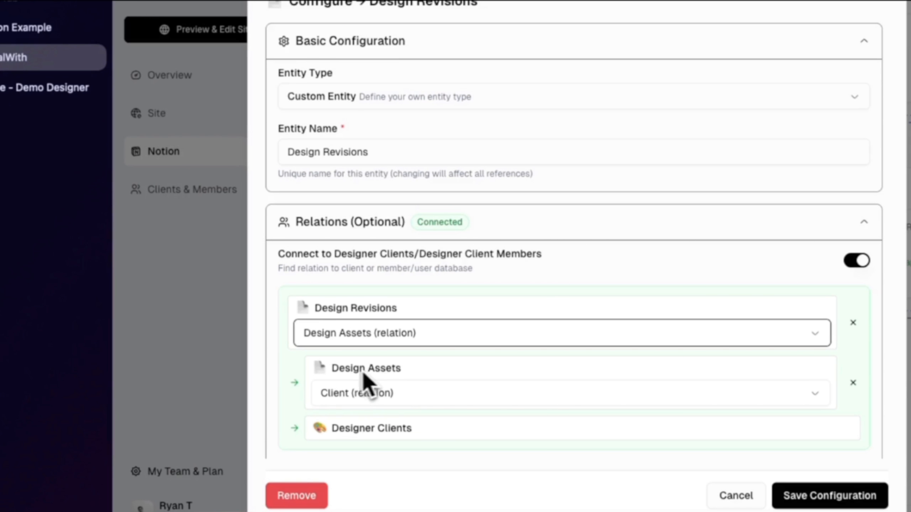
Follow the multi-level relation chain from Design Revisions through the Design Assets Client relation to Designer Clients
drag(323, 378, 347, 369)
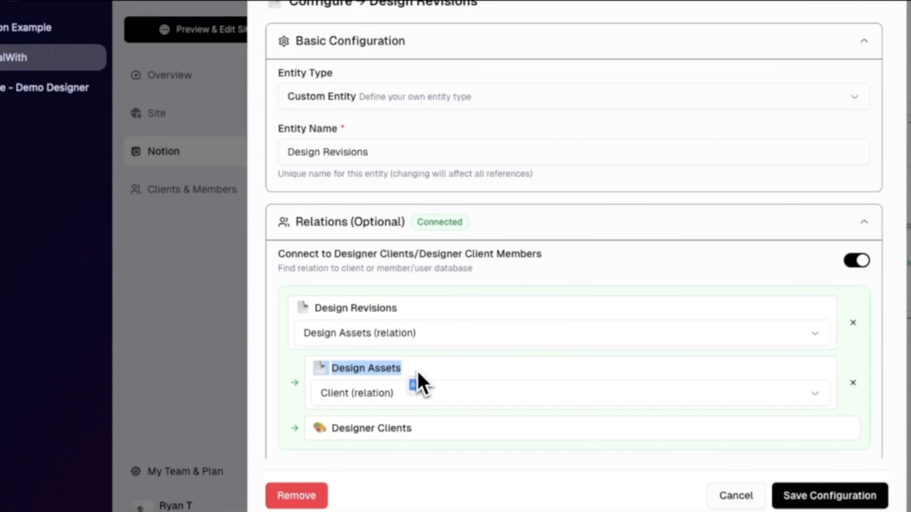
click(411, 391)
click(371, 446)
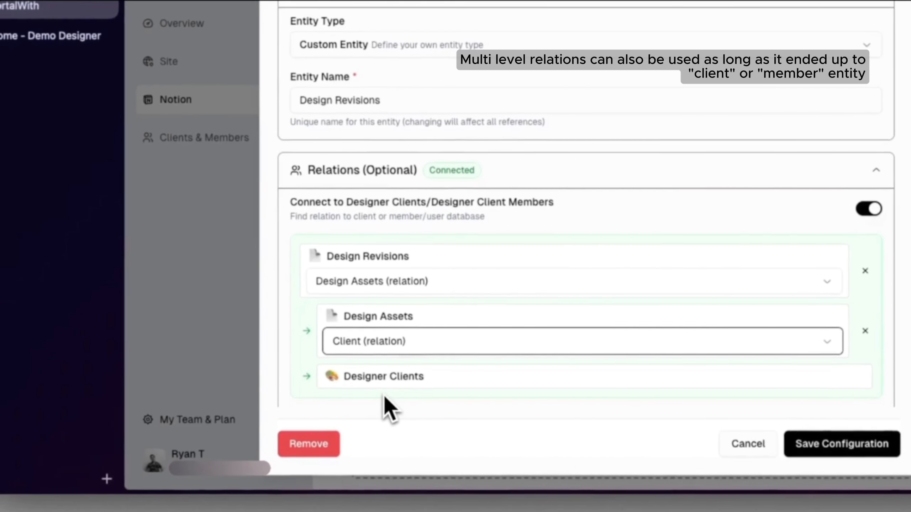
scroll(372, 446, down, 2)
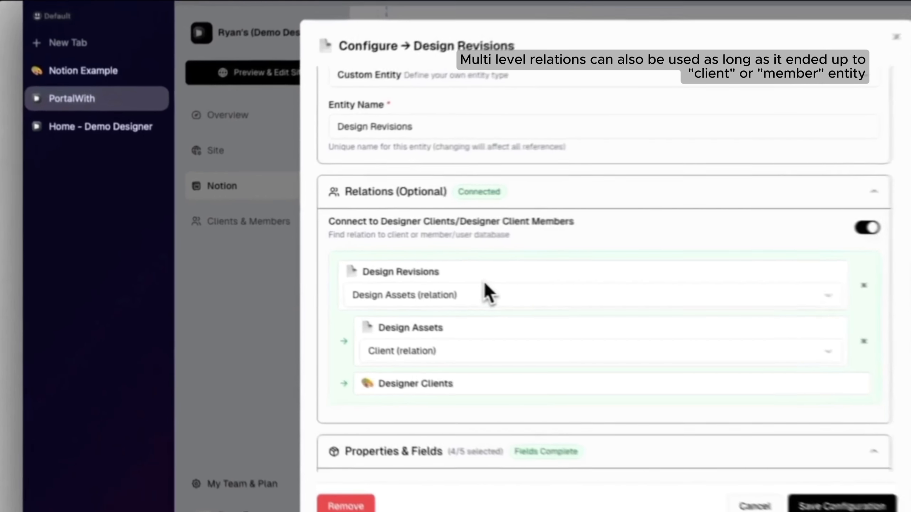
drag(416, 276, 303, 265)
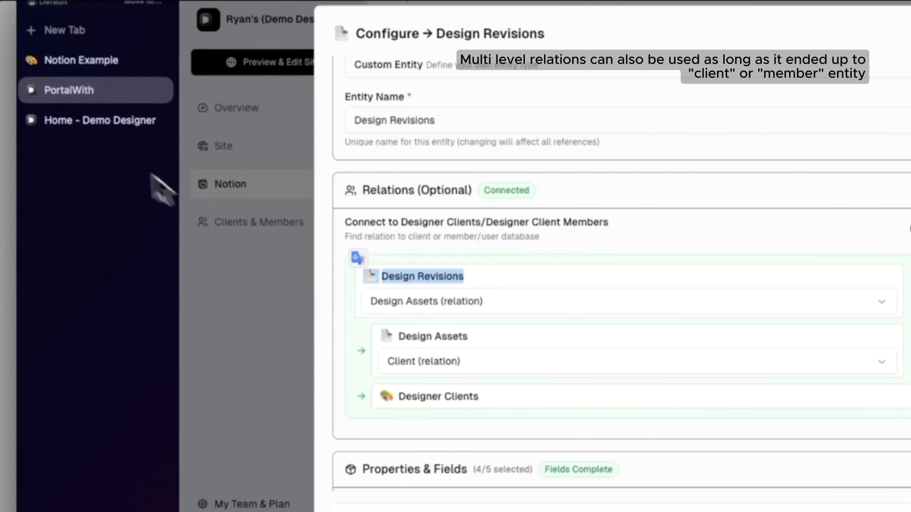
Switch to the Notion Example page, close the Homepage item, and open the "Try darker color pallete" item in Design Revisions
click(96, 126)
click(81, 93)
click(82, 60)
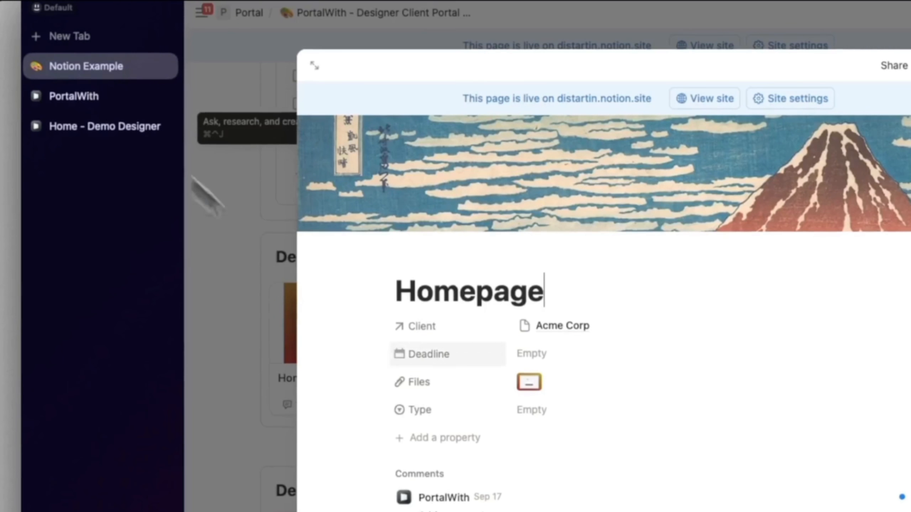
scroll(220, 373, down, 2)
click(220, 373)
scroll(274, 401, down, 5)
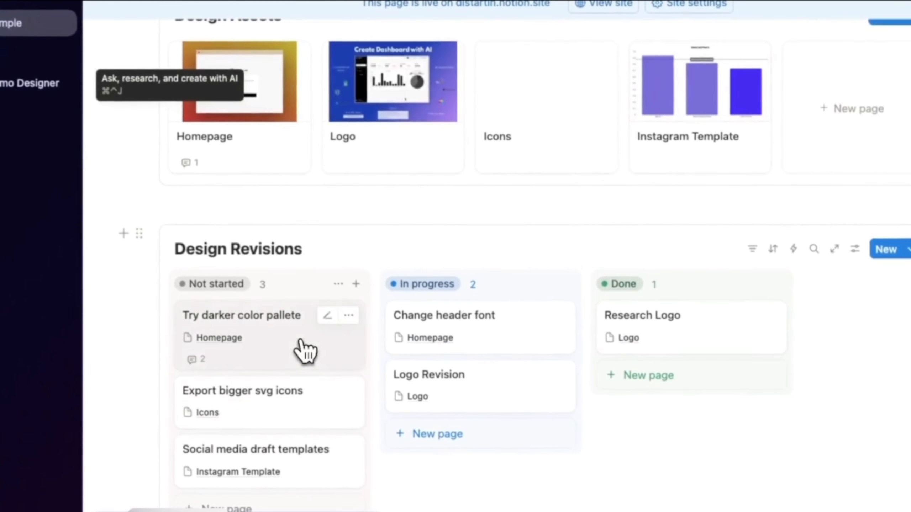
click(304, 351)
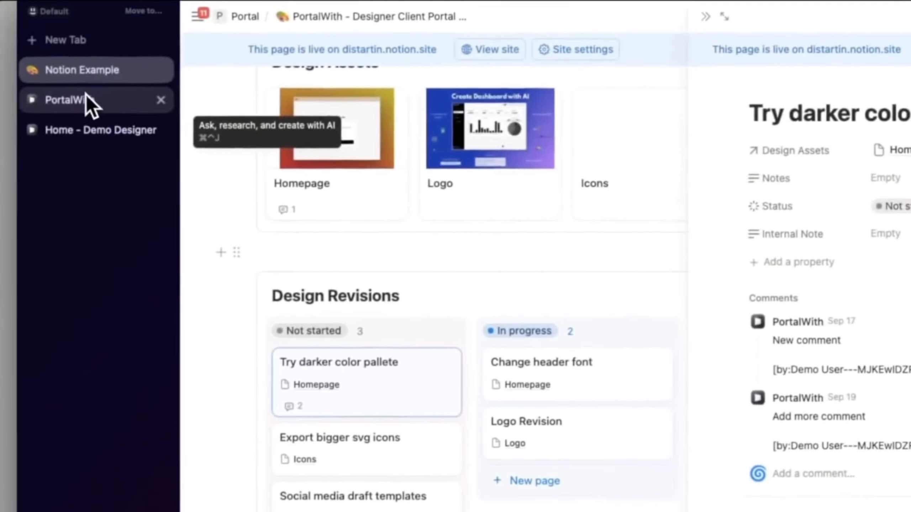
Back in PortalWith, review the Design Public Announcements relation and fields, toggling the client/member relation on and off, and cancel the configuration
click(86, 100)
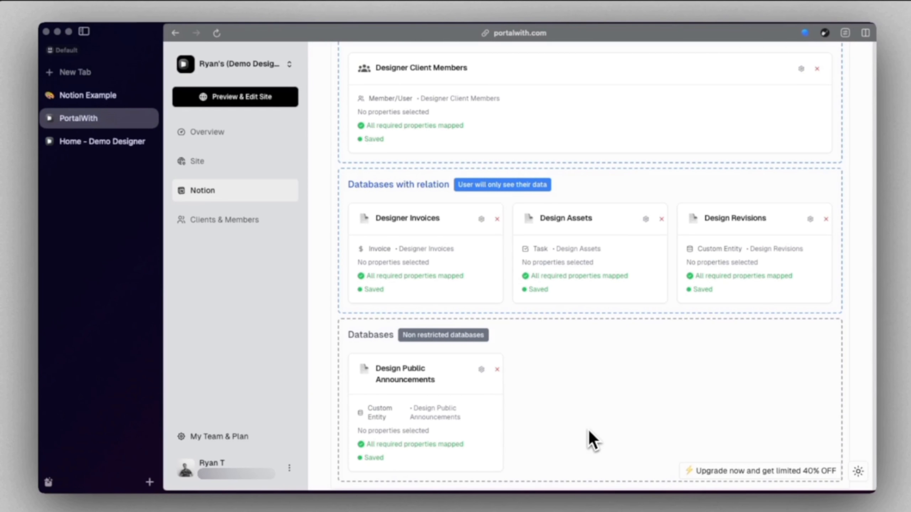
click(481, 370)
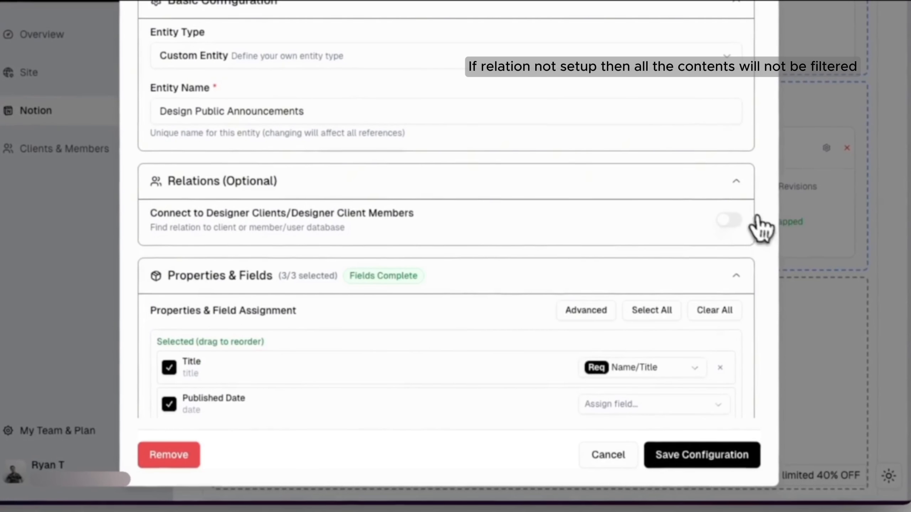
click(725, 222)
click(731, 223)
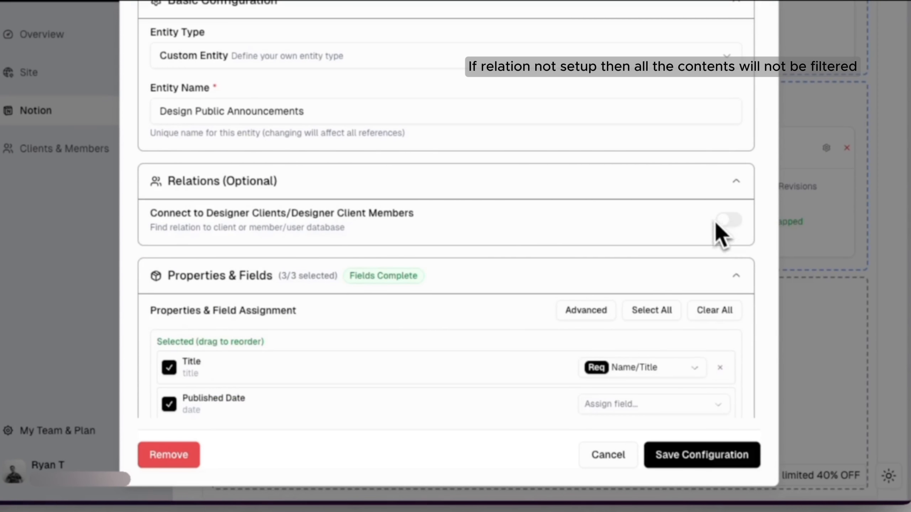
scroll(617, 226, down, 2)
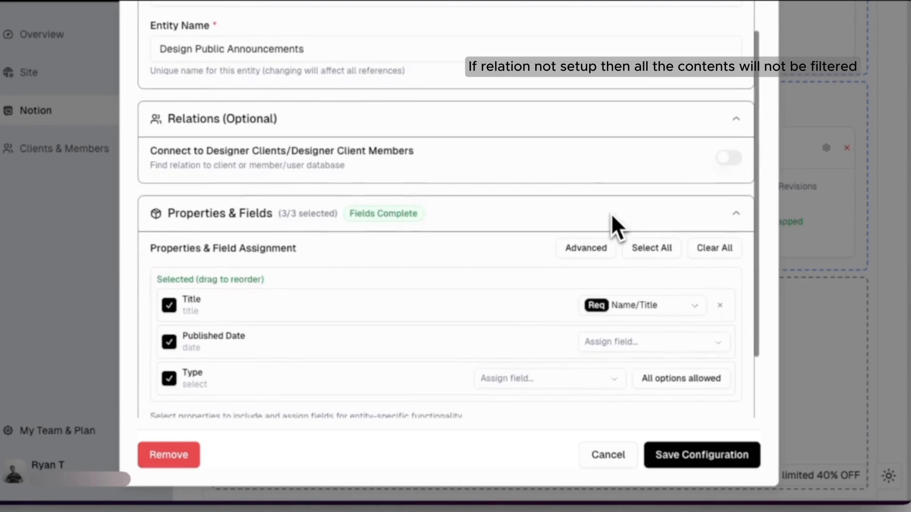
click(609, 455)
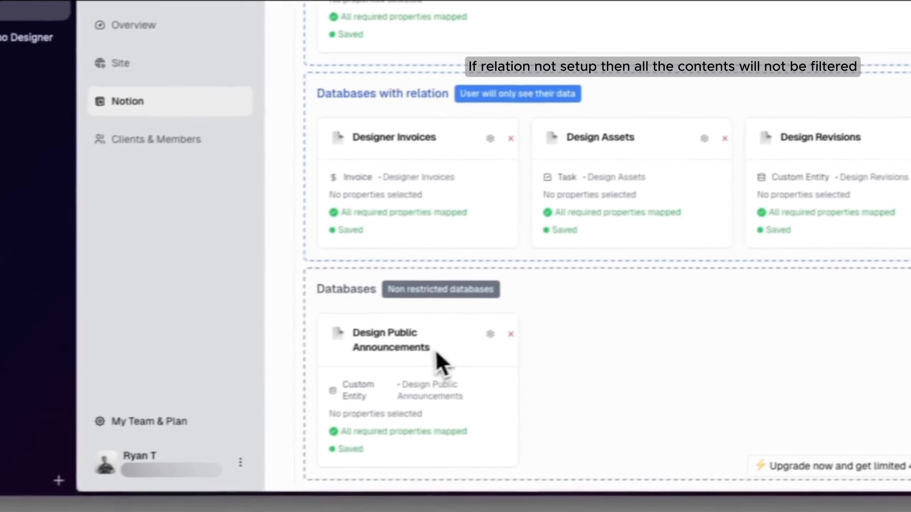
Review the selected databases by group on the Notion integration page, and switch to the Home - Demo Designer portal page
drag(338, 356, 263, 351)
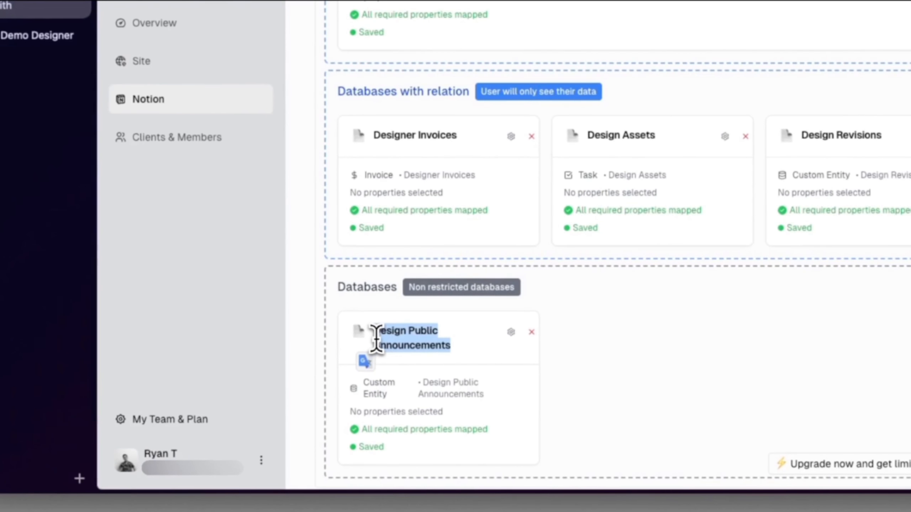
scroll(402, 336, up, 2)
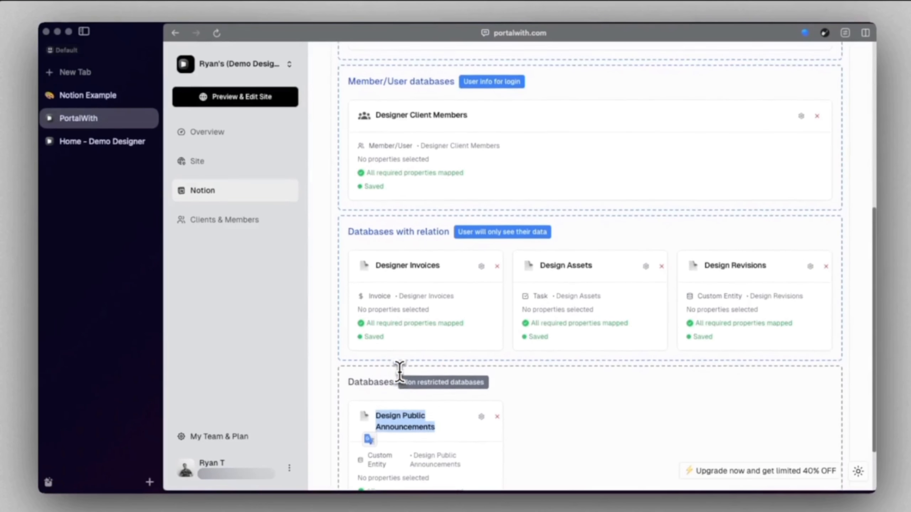
scroll(399, 371, up, 5)
scroll(399, 371, down, 6)
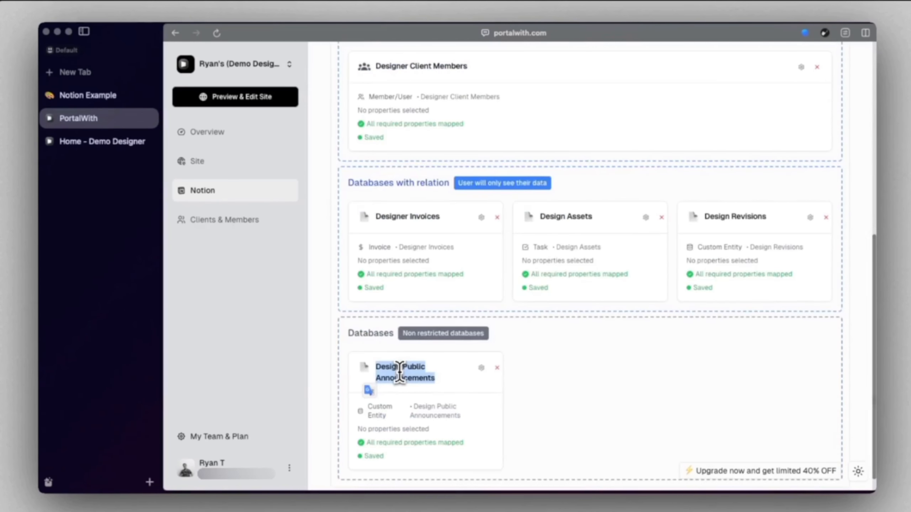
scroll(399, 371, up, 6)
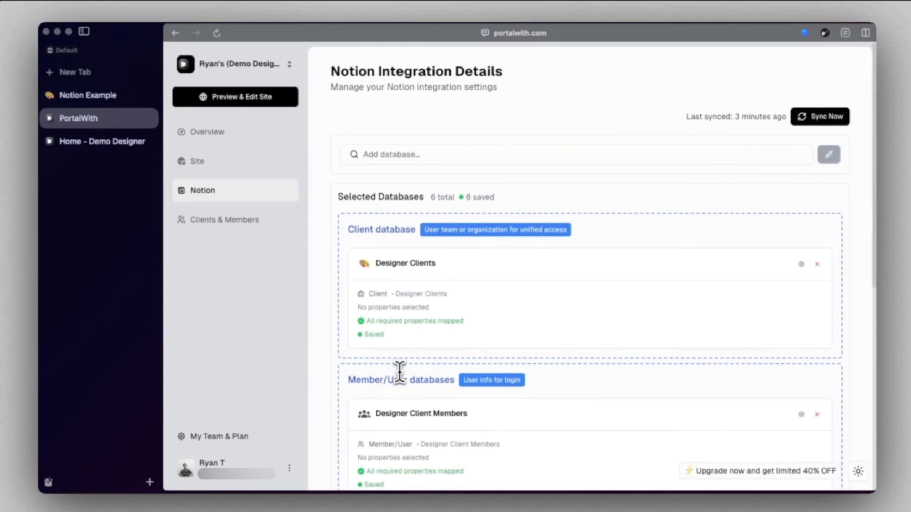
click(117, 145)
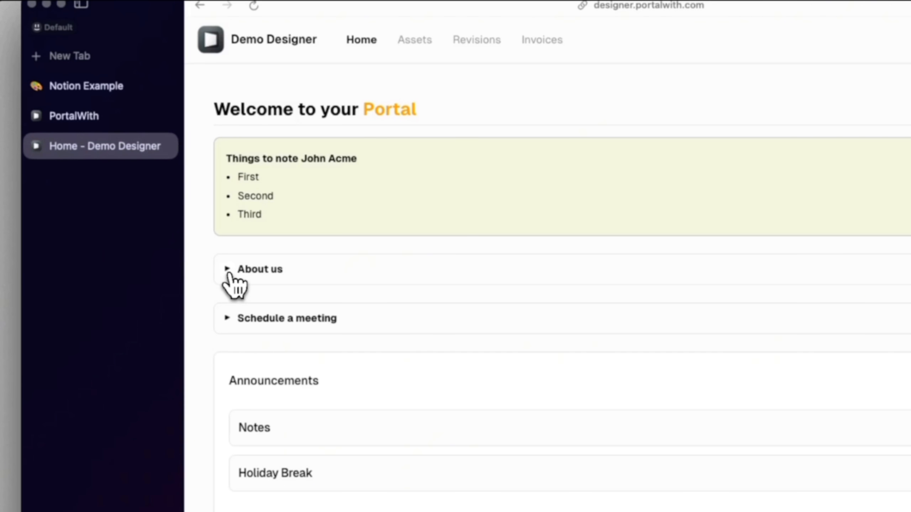